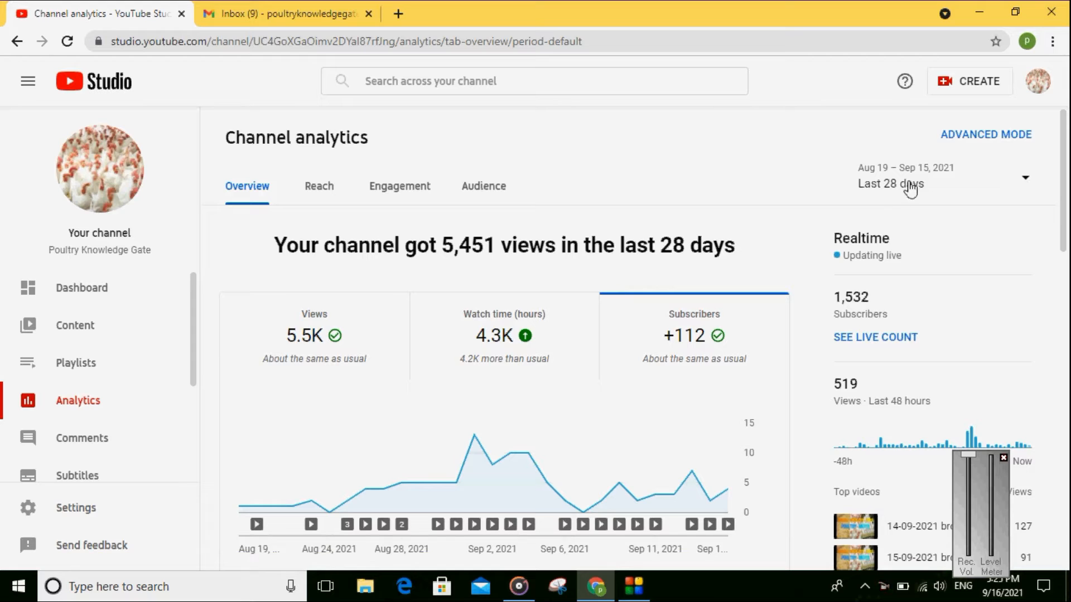
View the channel analytics overview for the last 7 days, the last 28 days and the channel's lifetime.
left_click(905, 185)
left_click(886, 173)
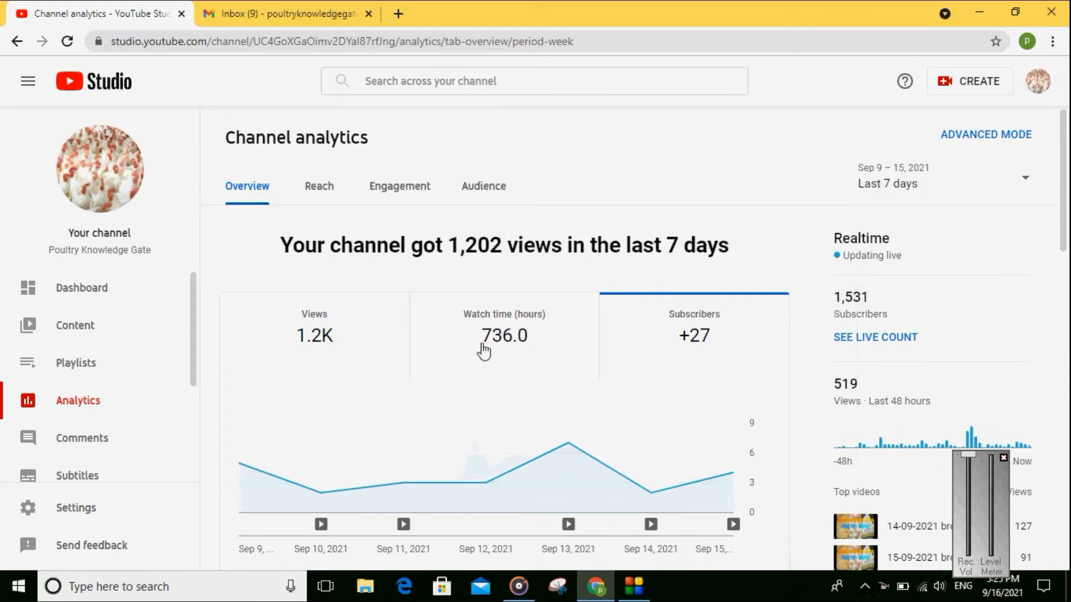
left_click(910, 189)
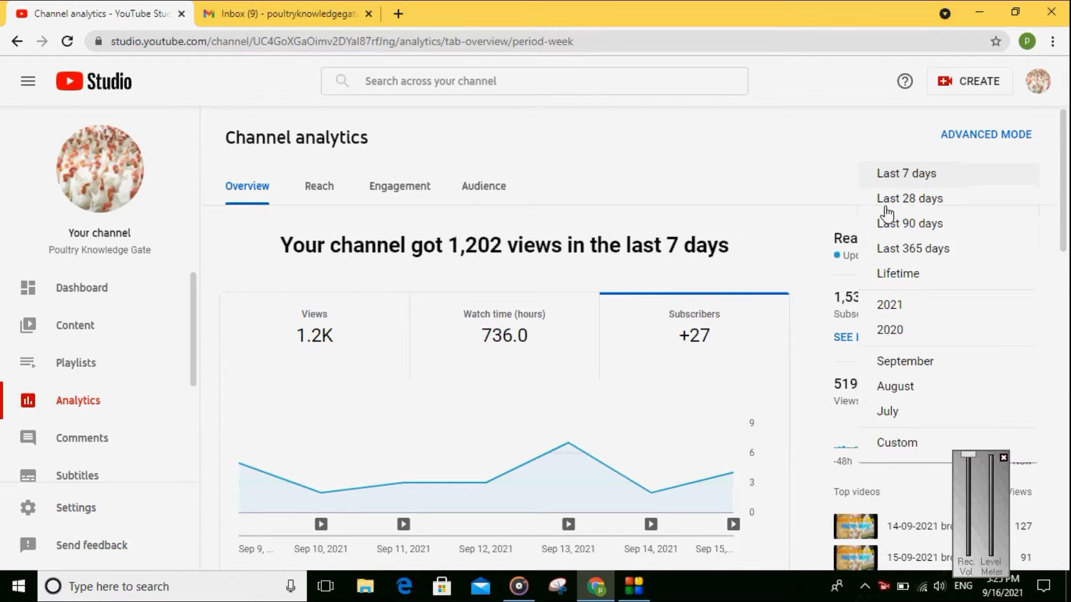
left_click(883, 196)
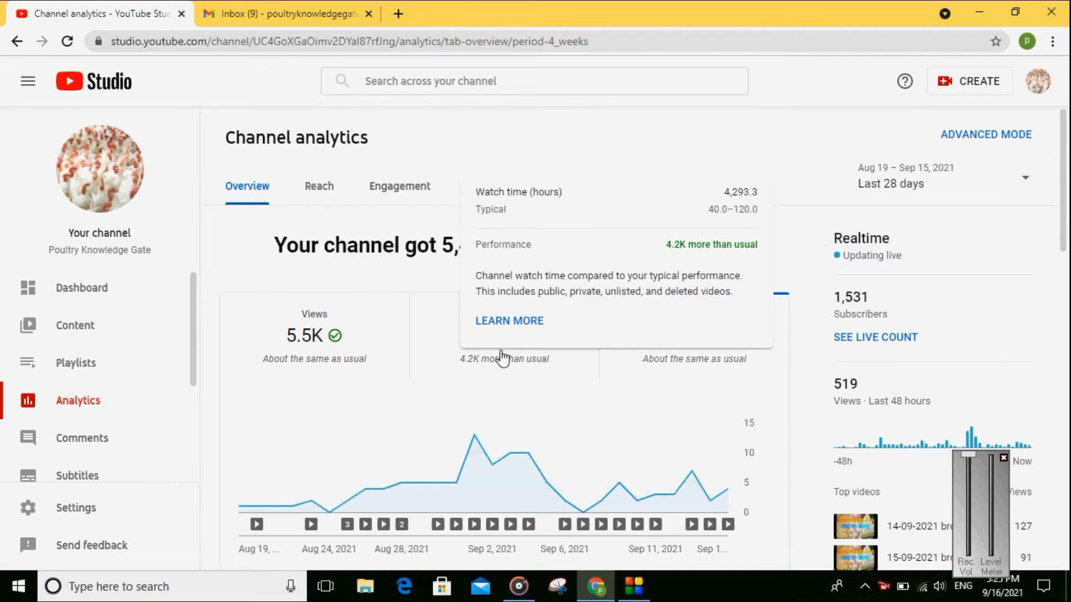
left_click(868, 186)
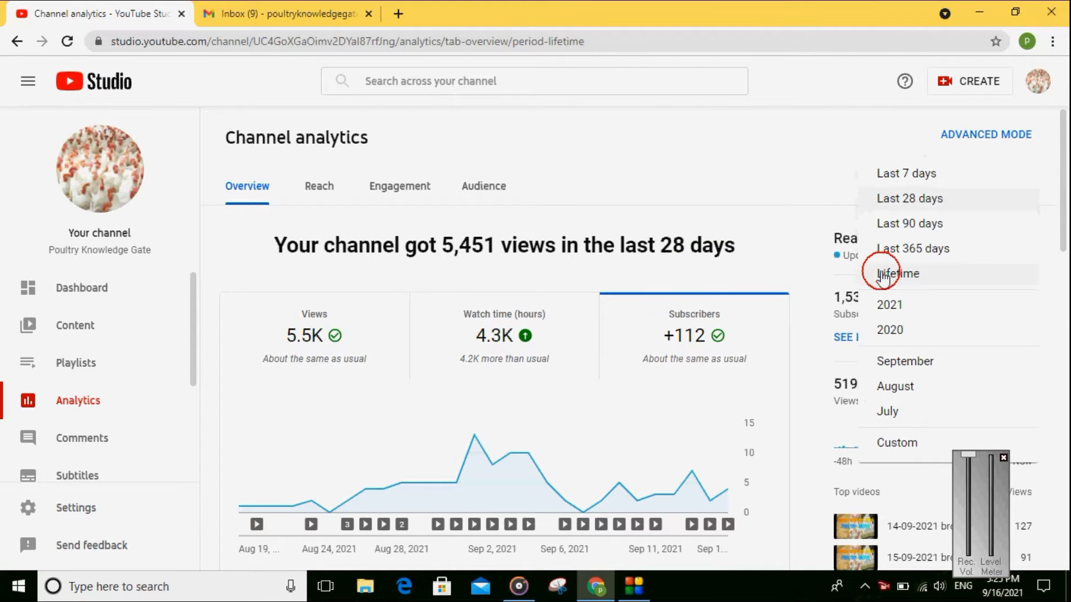
left_click(886, 271)
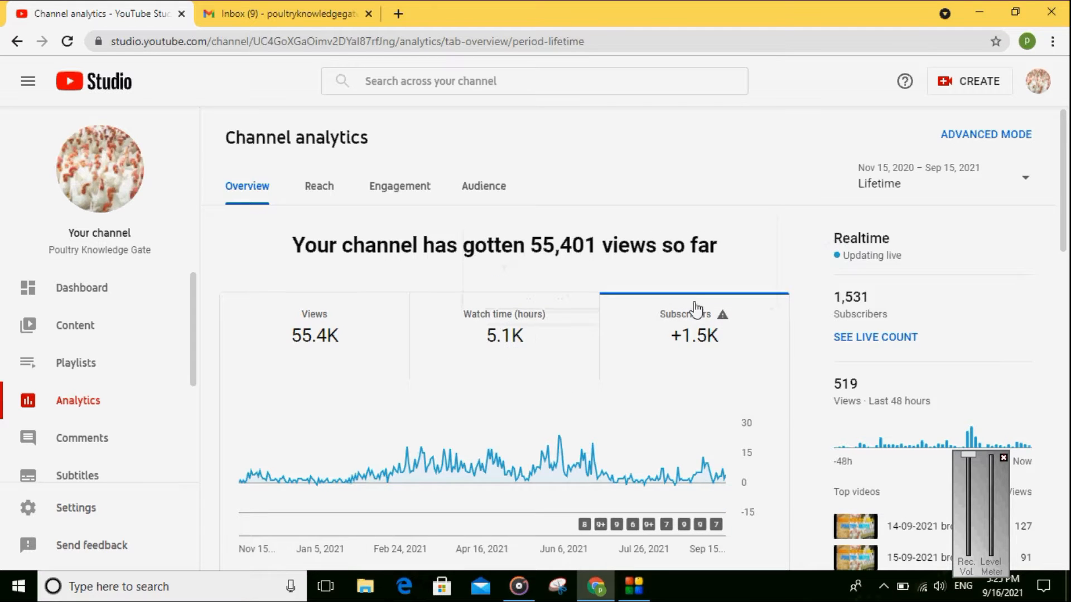
Compare the channel analytics overview for the last 365 days, the last 90 days and the last 28 days.
left_click(884, 183)
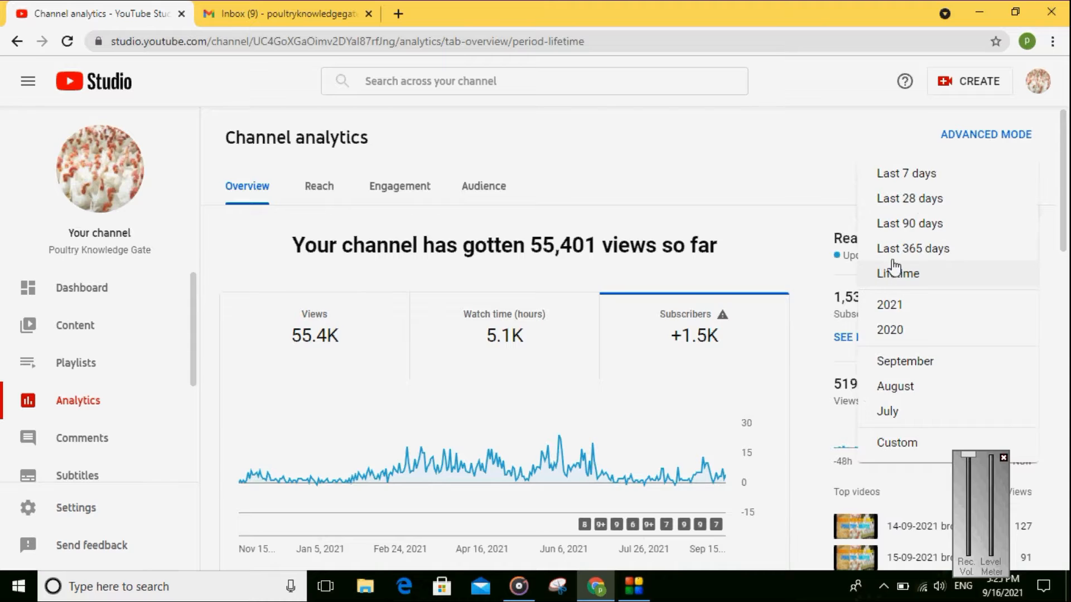
left_click(892, 252)
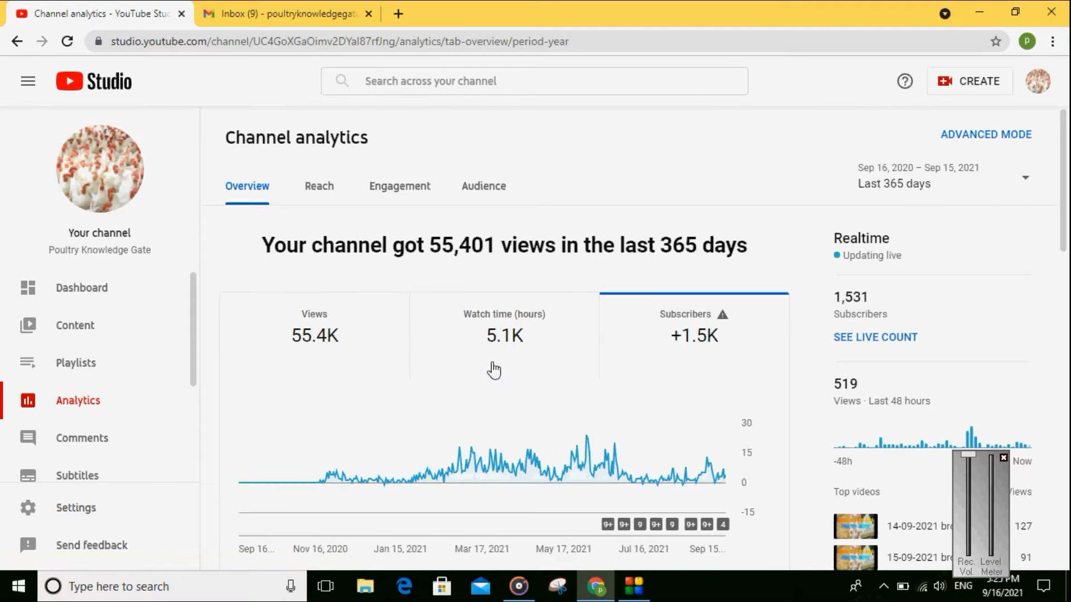
left_click(909, 192)
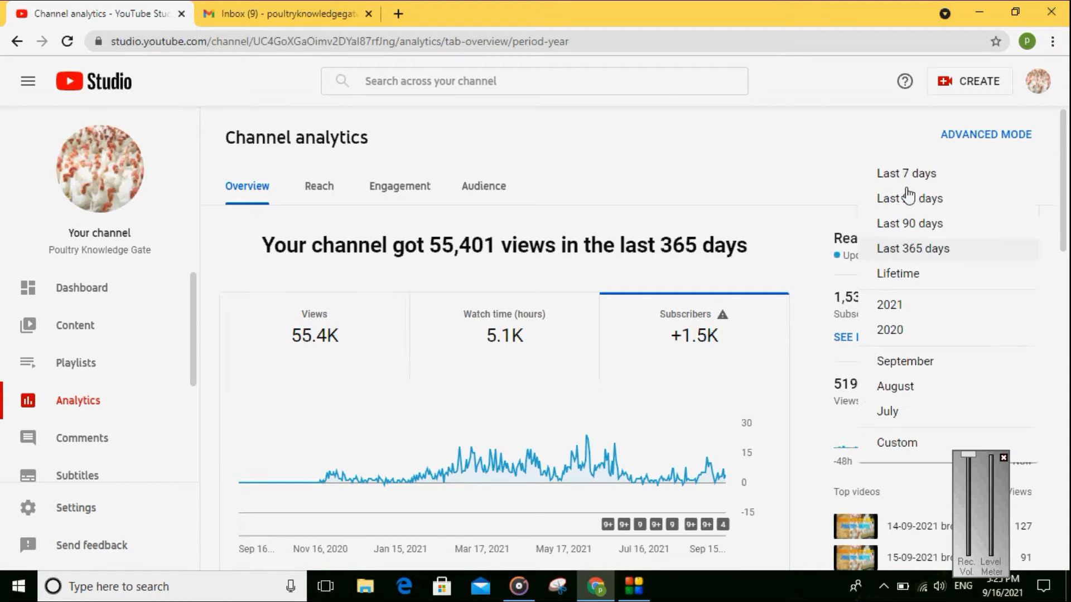
left_click(901, 224)
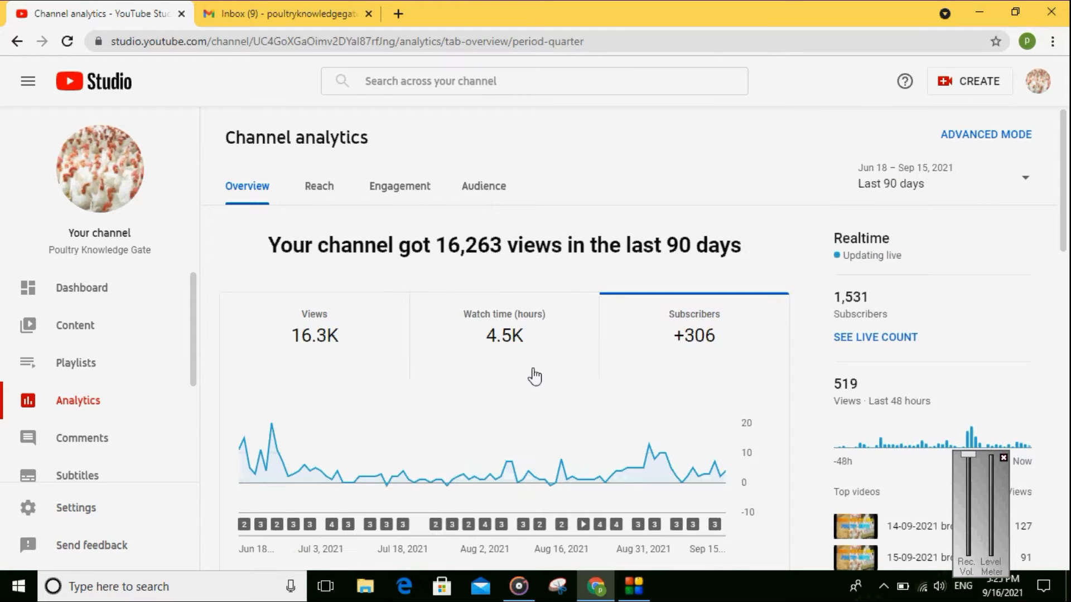
left_click(926, 192)
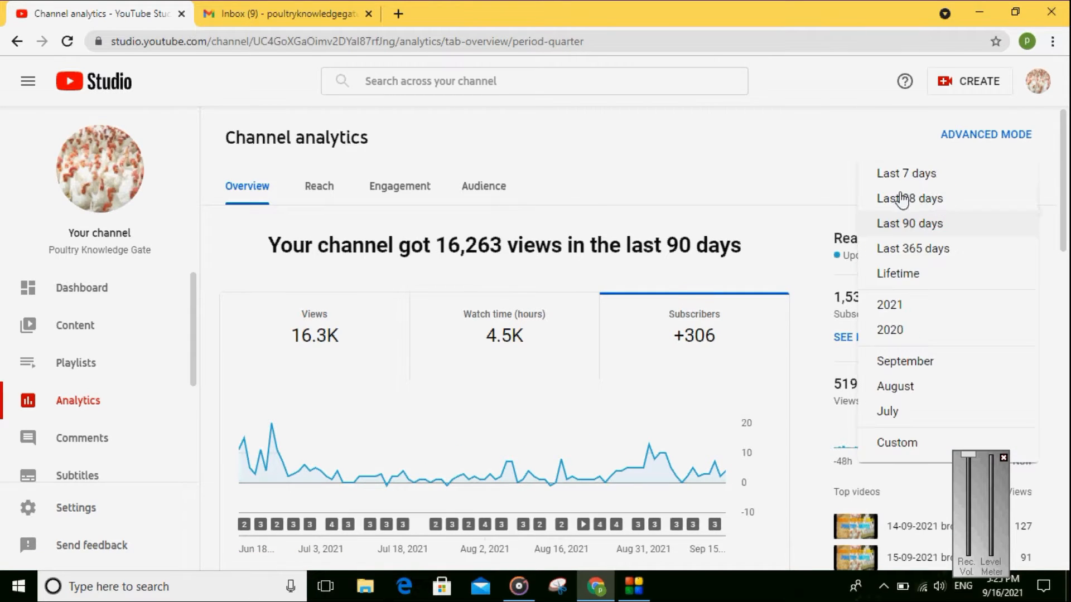
left_click(902, 199)
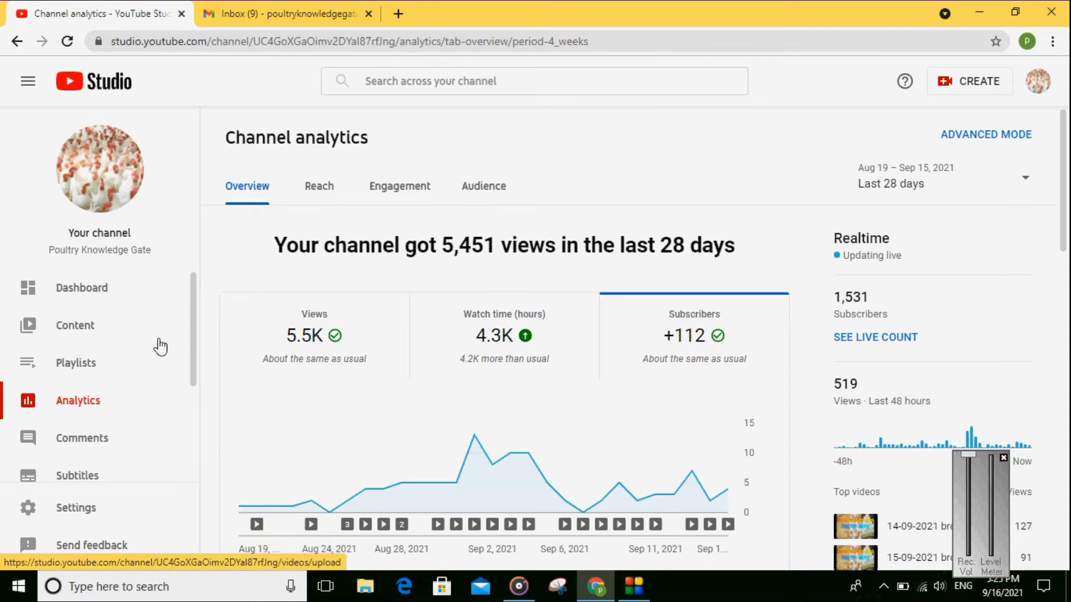
Open the channel's monetization page and begin the YouTube Partner Program application.
scroll(94, 362, "down", 3)
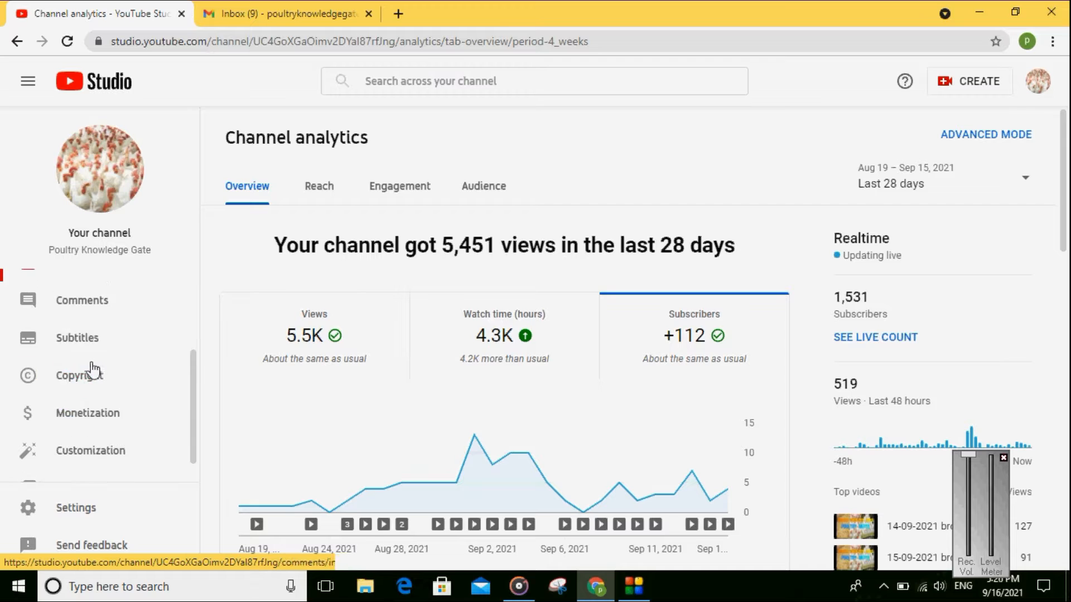
left_click(88, 399)
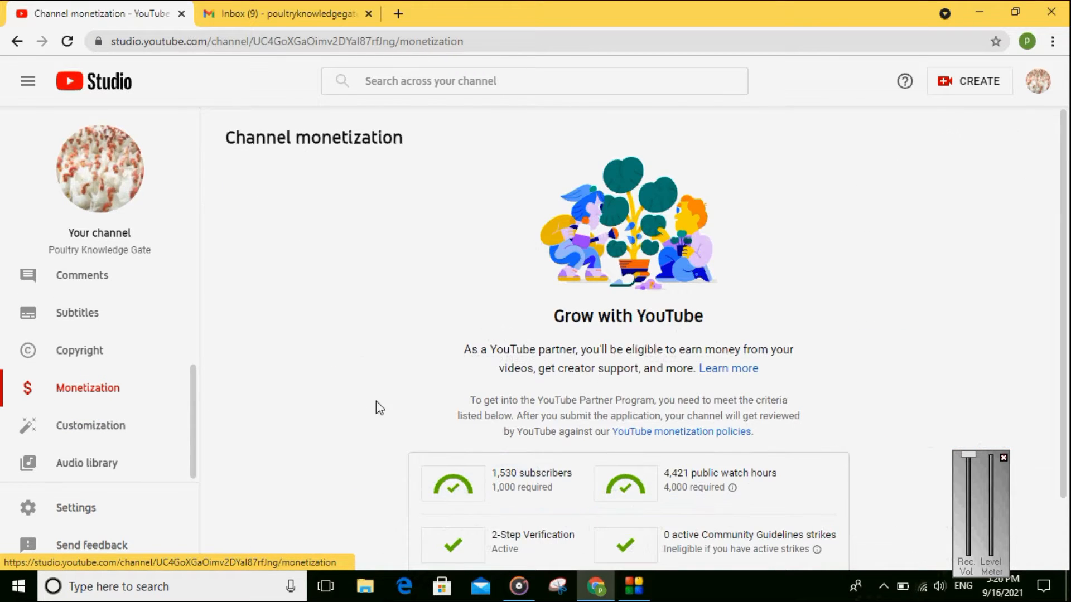
scroll(425, 395, "down", 2)
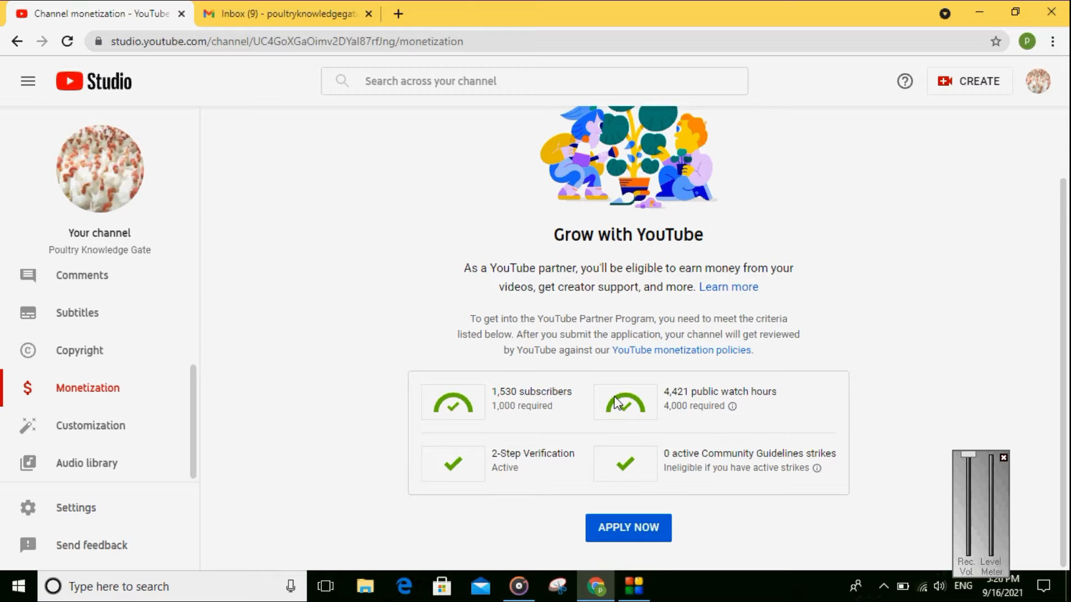
left_click(637, 536)
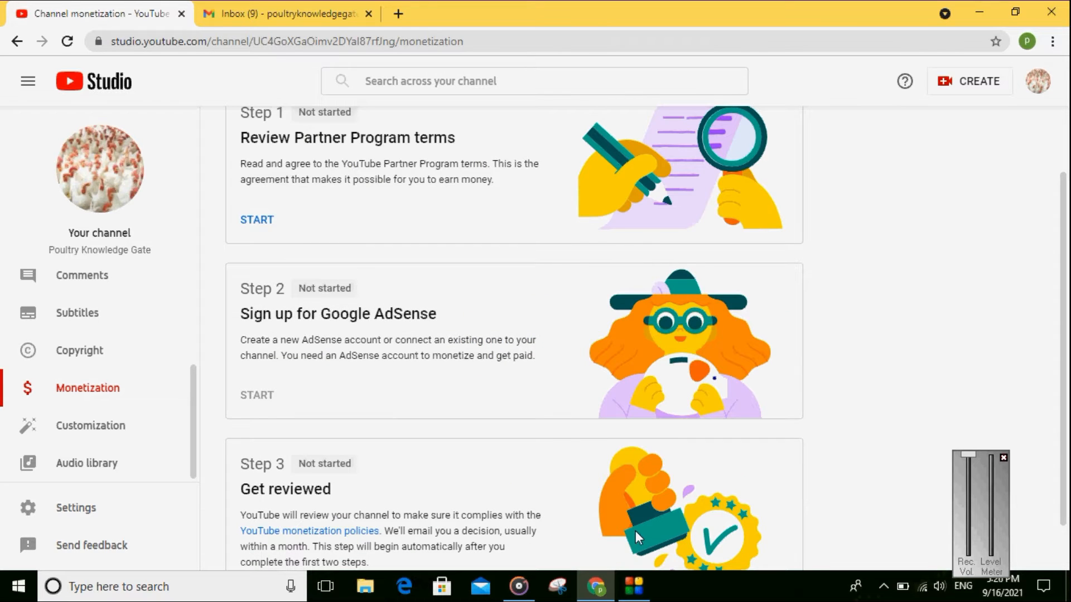
left_click(640, 590)
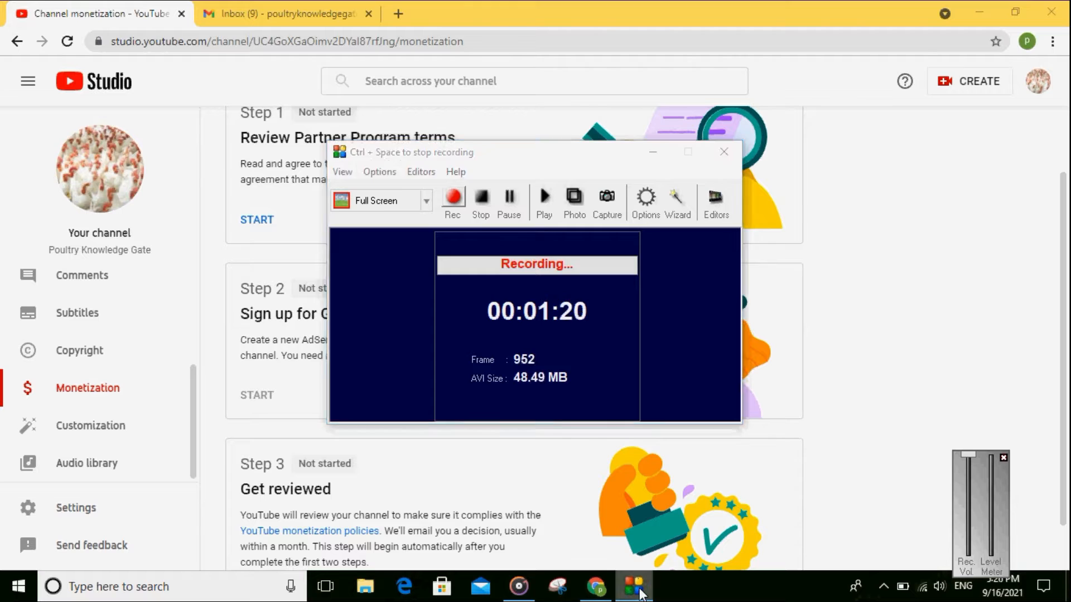
left_click(639, 590)
Look over the three application steps: Partner Program terms, Google AdSense sign-up and channel review.
scroll(390, 310, "up", 2)
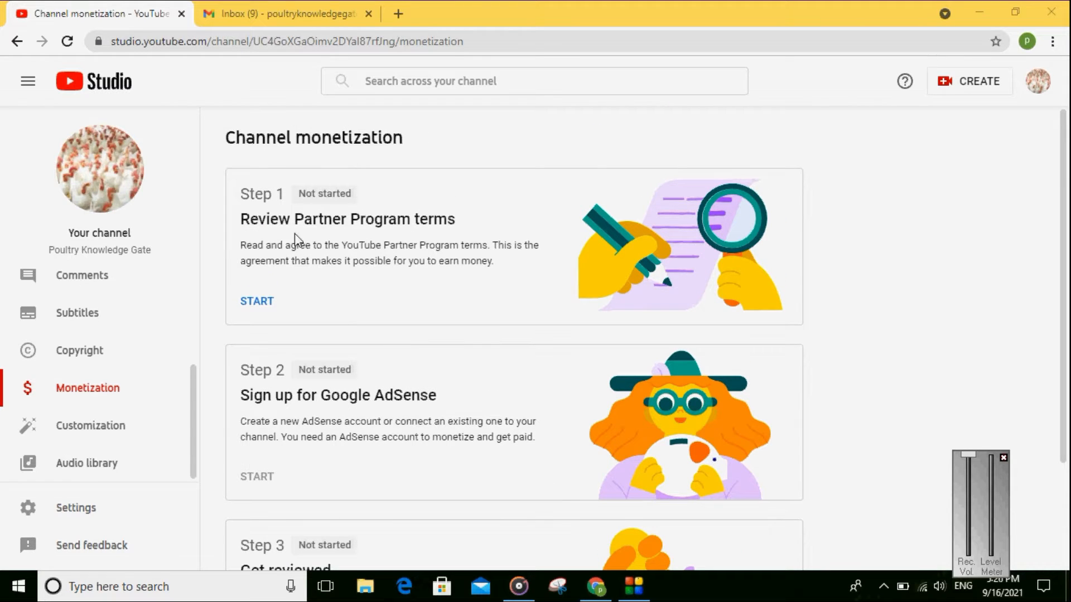
scroll(473, 296, "down", 2)
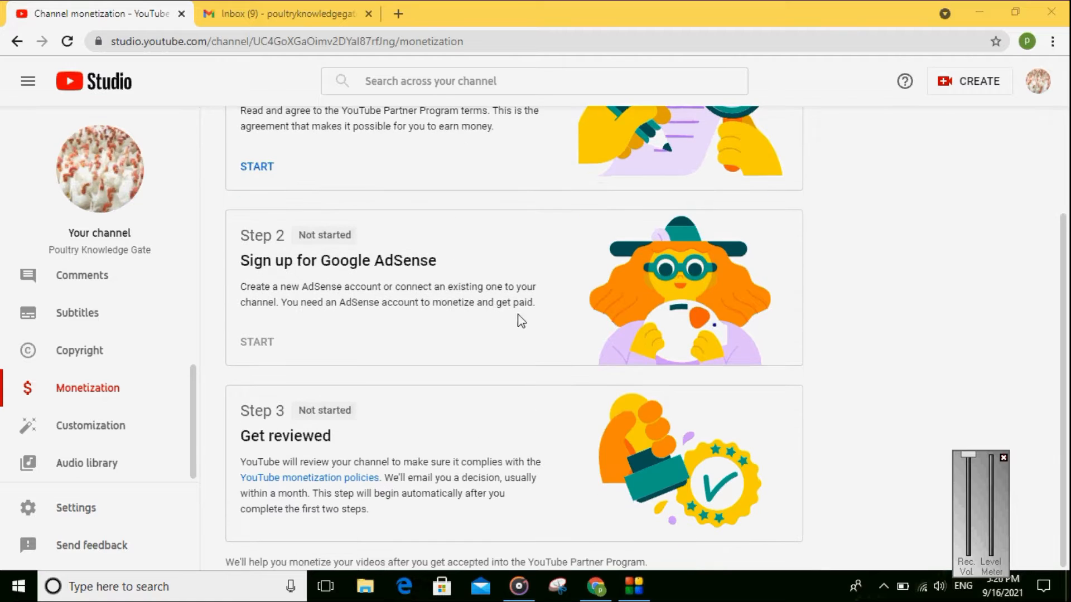
scroll(531, 299, "up", 2)
left_click(622, 249)
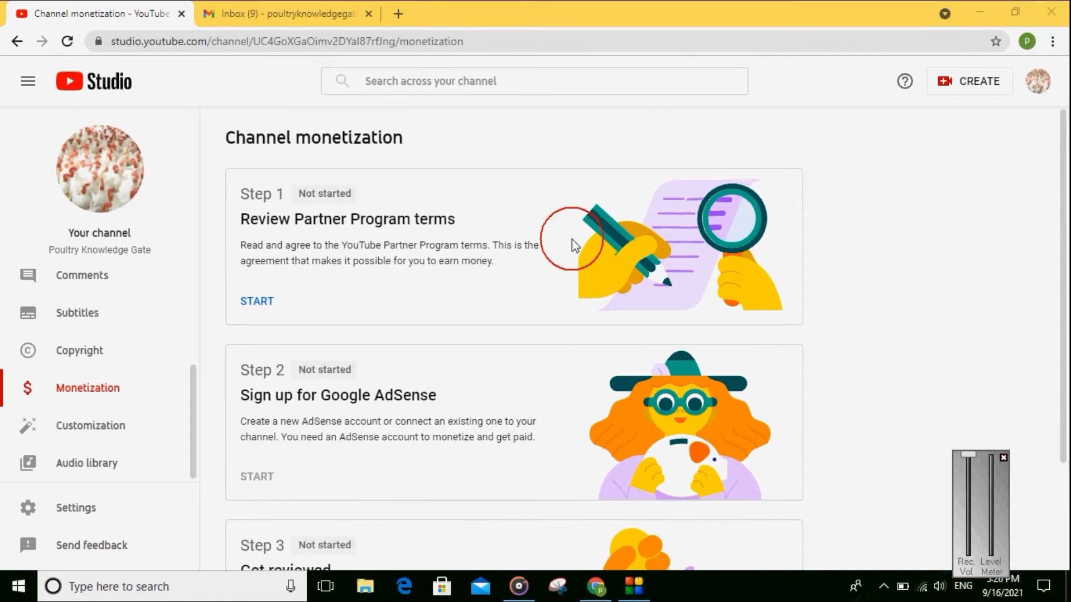
scroll(256, 309, "down", 2)
scroll(256, 303, "up", 2)
Start Step 1, read through the YouTube Partner Program terms and accept them.
left_click(256, 303)
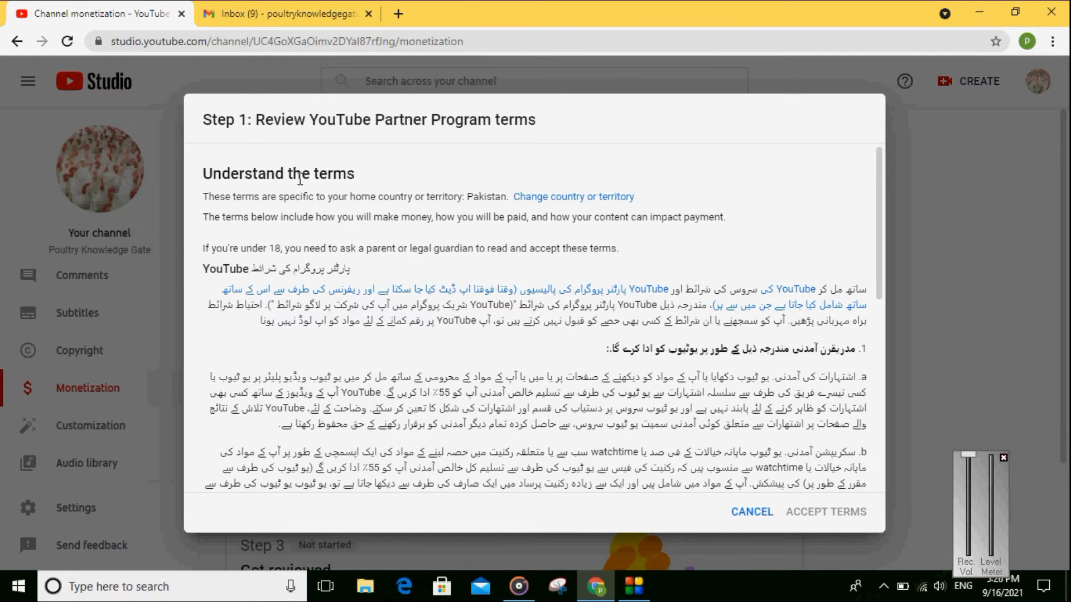
scroll(330, 352, "down", 10)
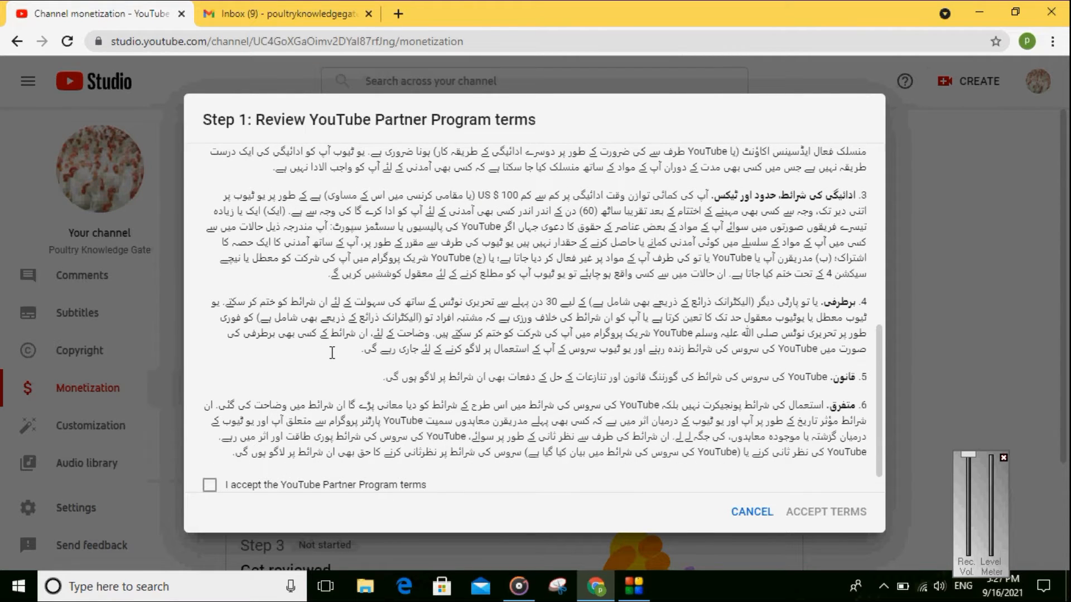
scroll(331, 352, "down", 1)
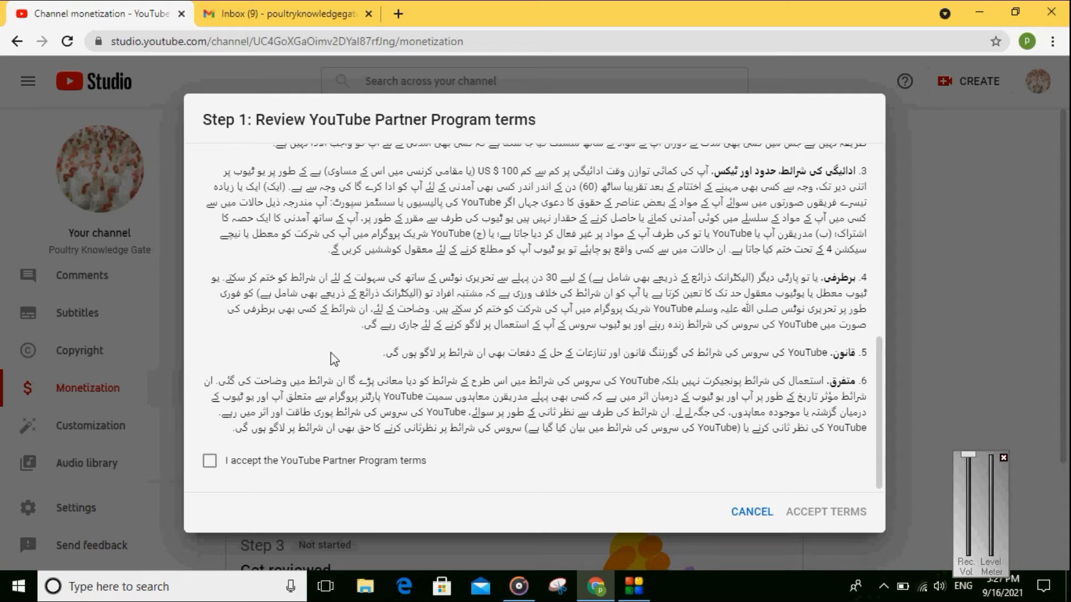
scroll(333, 356, "up", 15)
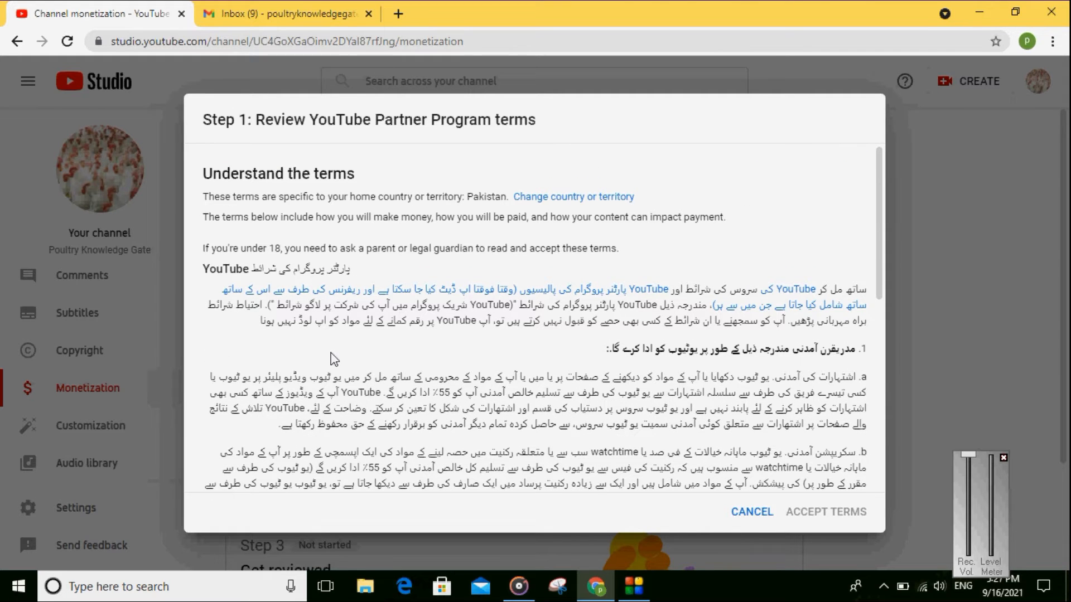
scroll(333, 359, "down", 15)
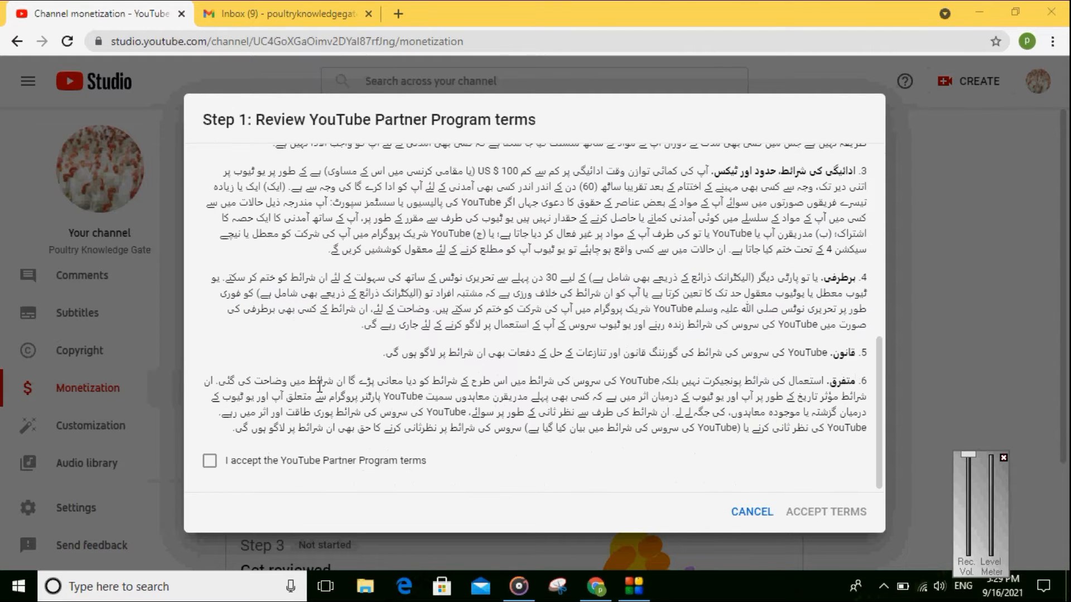
left_click(209, 461)
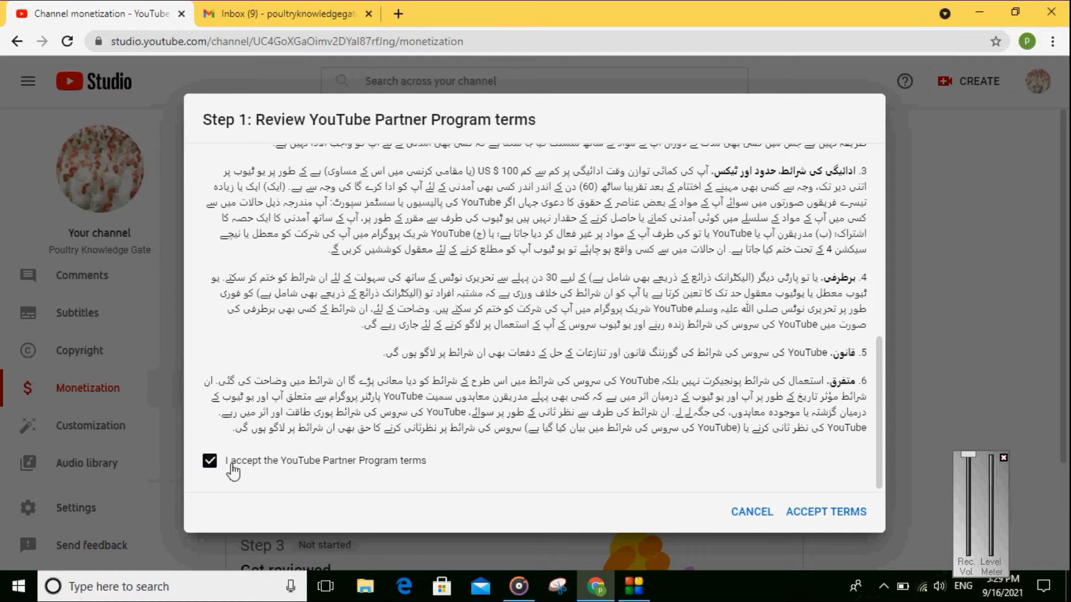
left_click(837, 512)
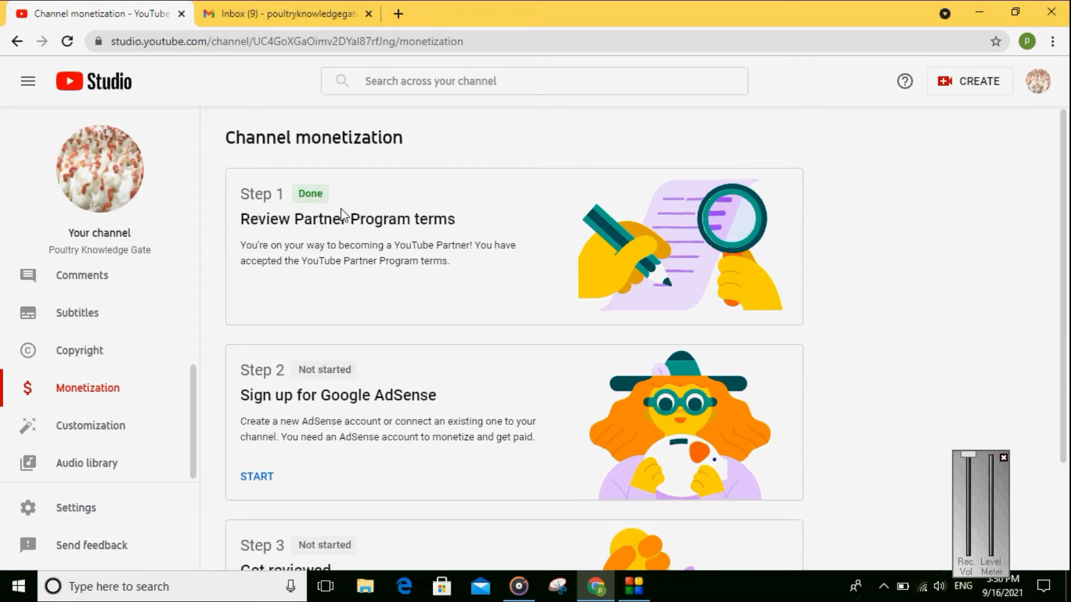
Start the Google AdSense sign-up, answer "Yes, I have an existing account" and continue to AdSense.
scroll(389, 311, "down", 2)
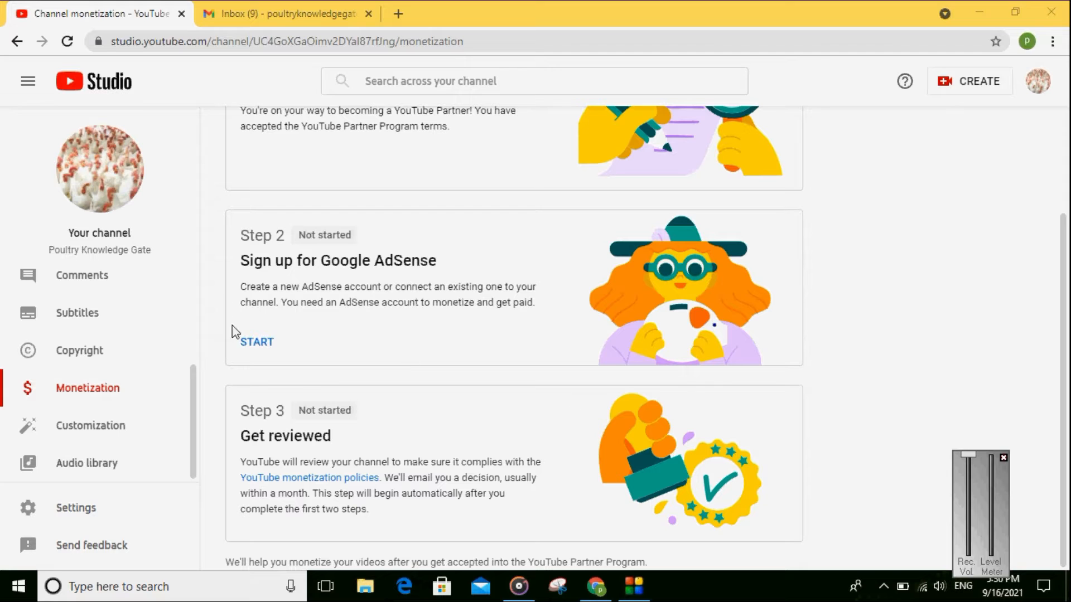
left_click(260, 345)
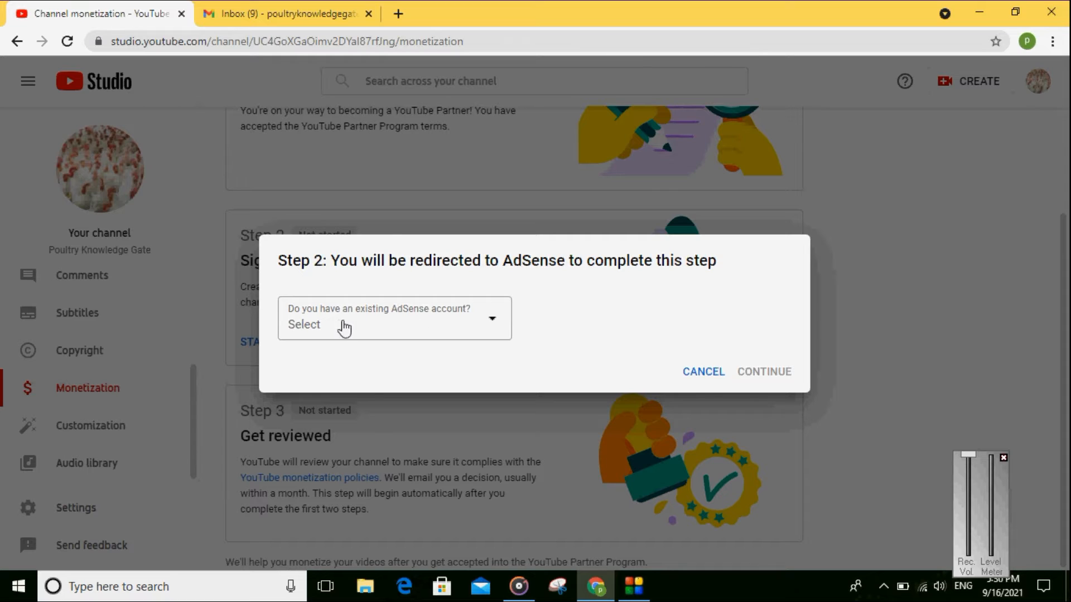
left_click(494, 325)
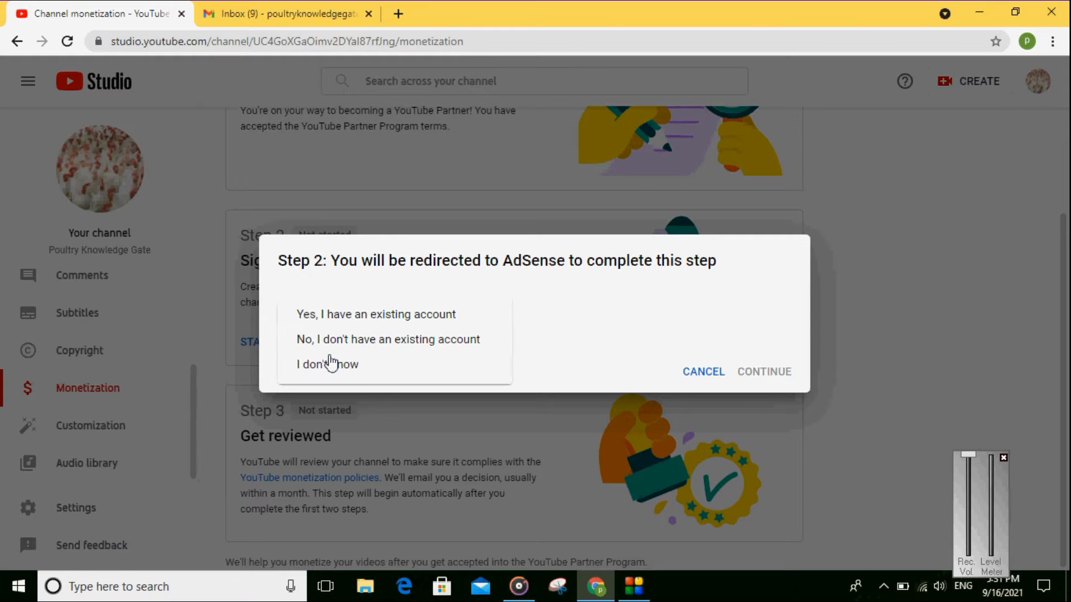
left_click(358, 313)
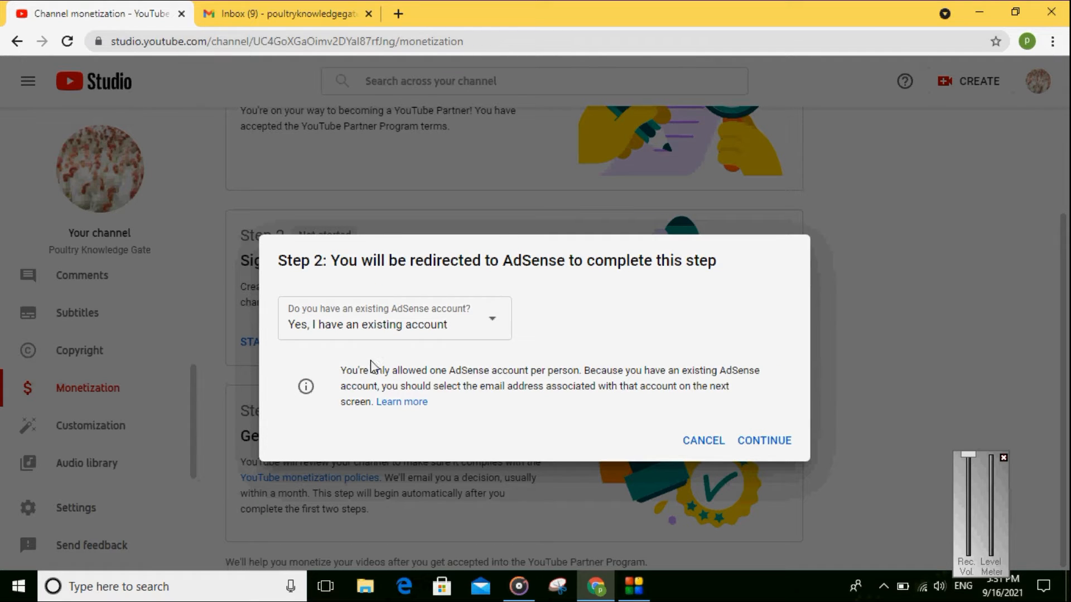
left_click(765, 443)
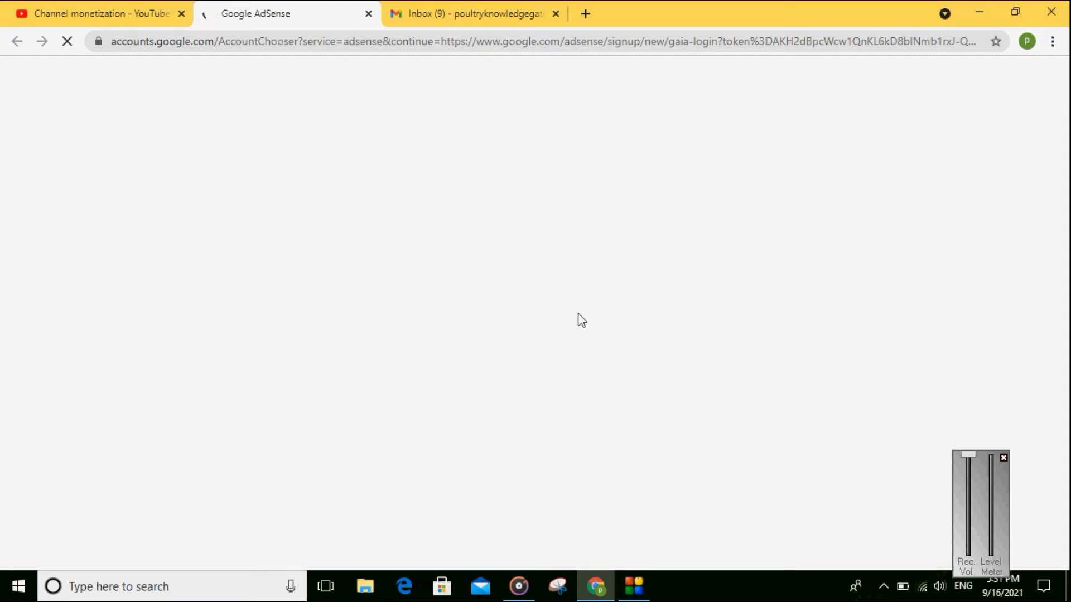
Sign in to the existing AdSense Google account with its password and accept the association with the YouTube channel.
left_click(498, 298)
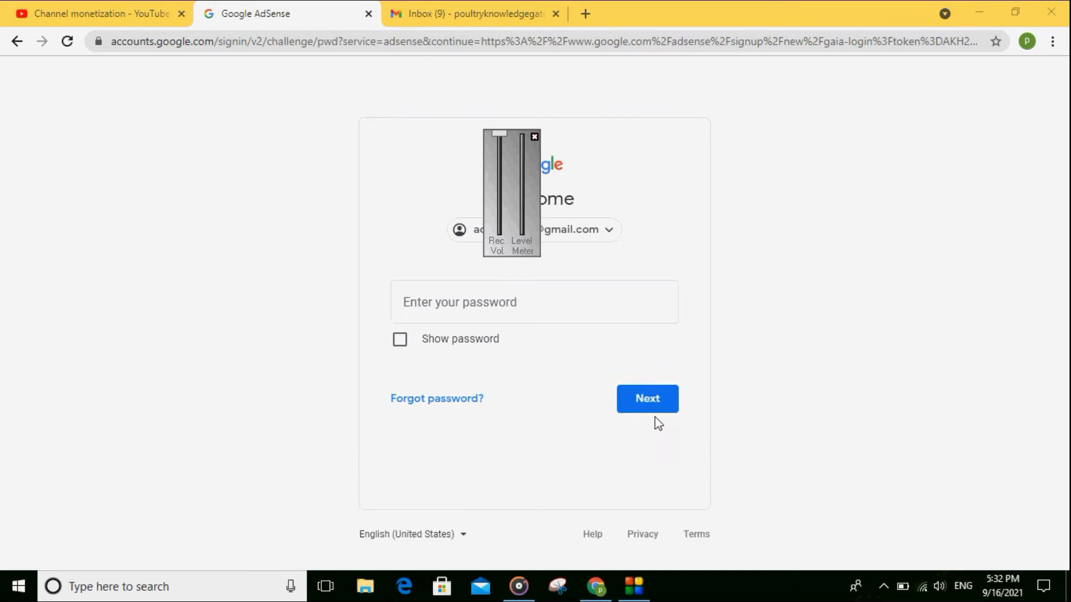
left_click(428, 304)
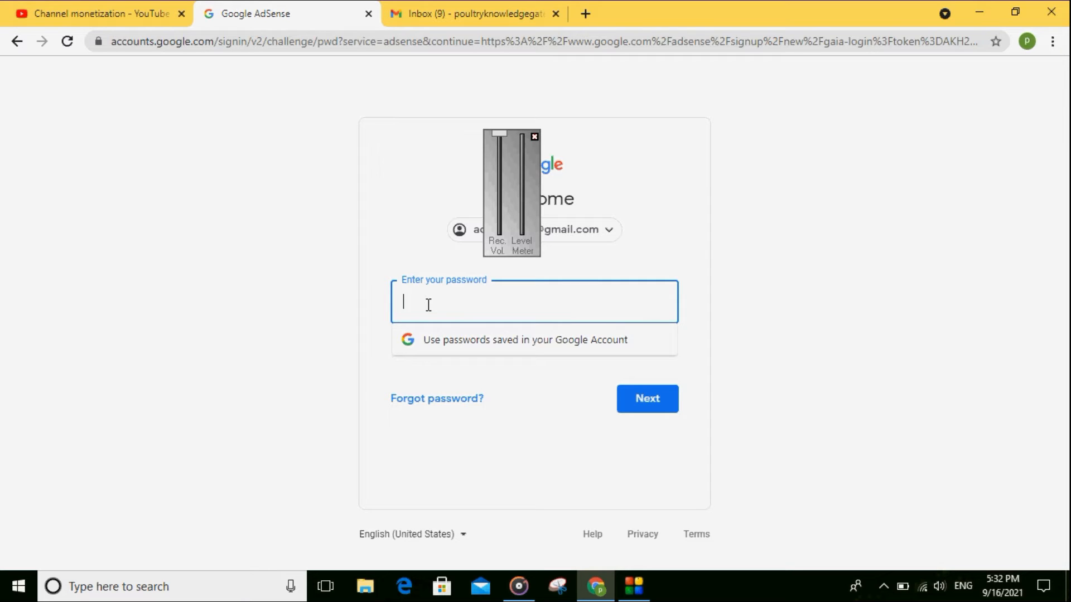
type("••")
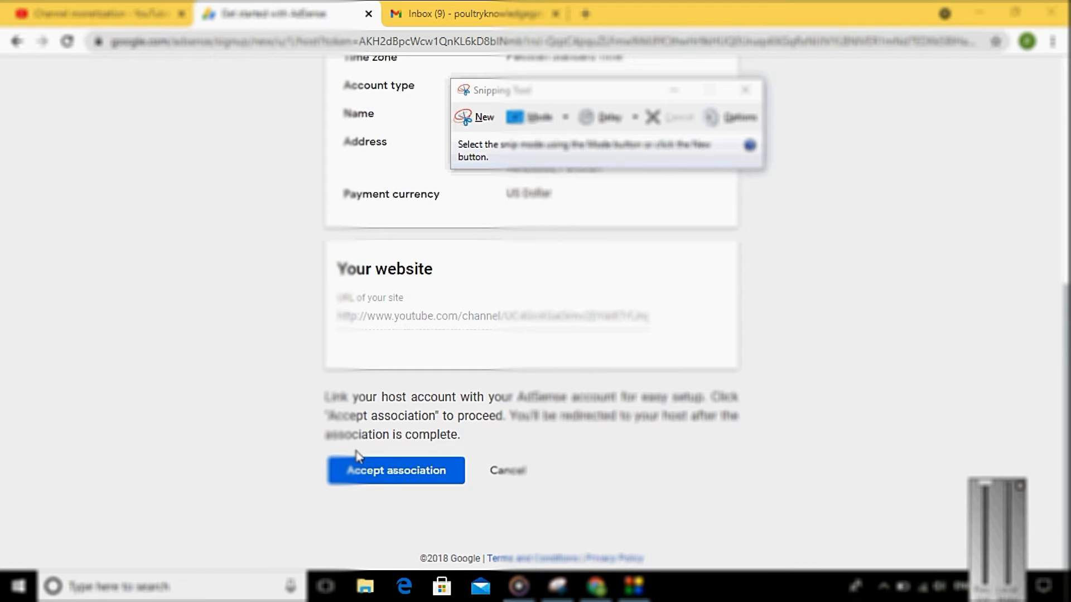
left_click(383, 473)
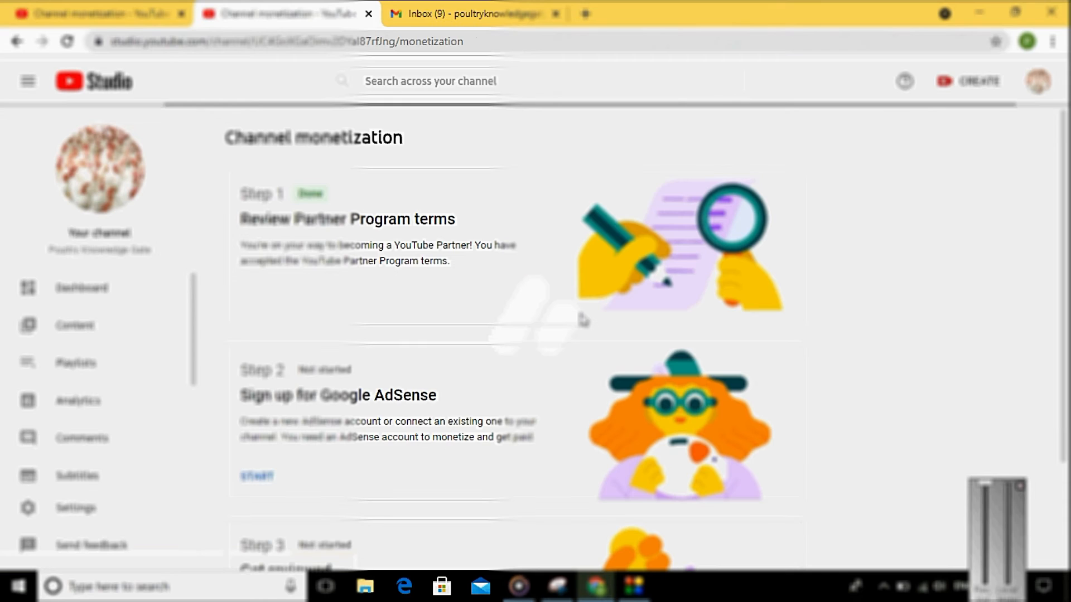
Check the status of the three application steps on the Channel monetization page.
scroll(583, 319, "down", 3)
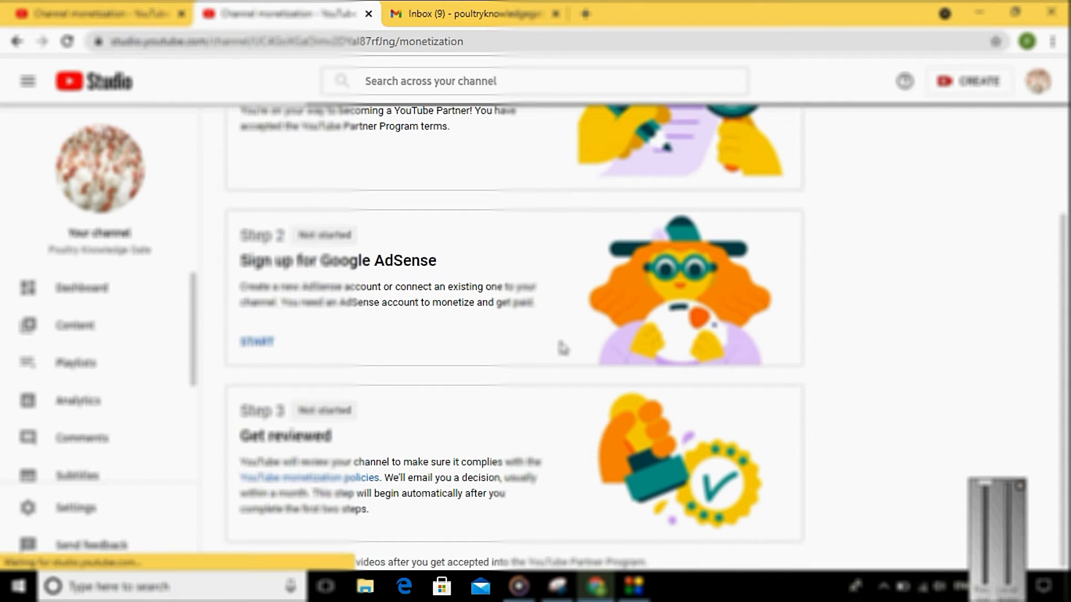
scroll(552, 351, "up", 2)
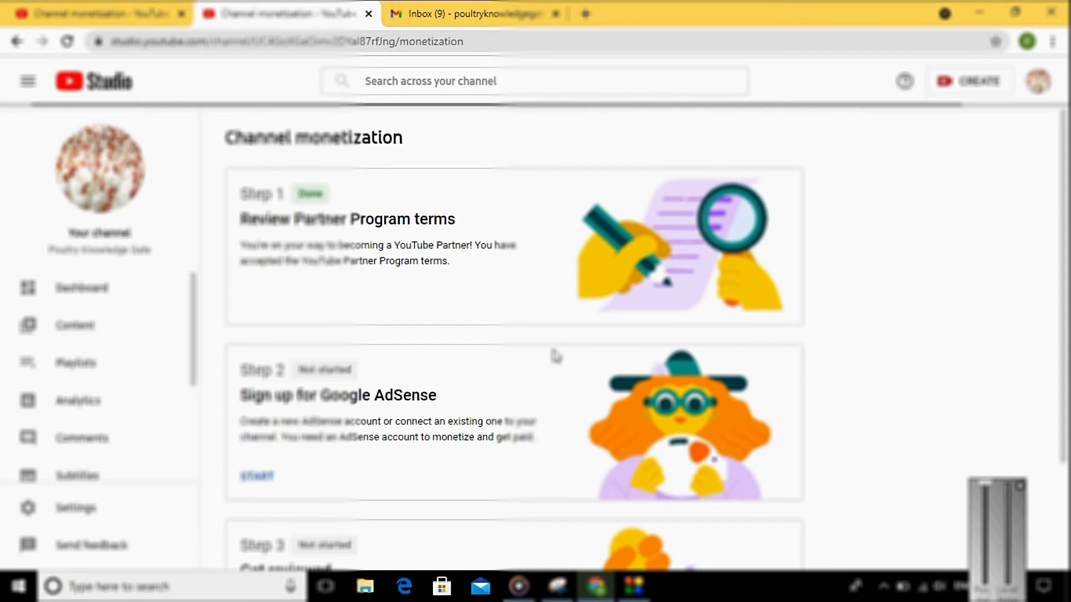
scroll(556, 355, "down", 3)
scroll(556, 355, "up", 3)
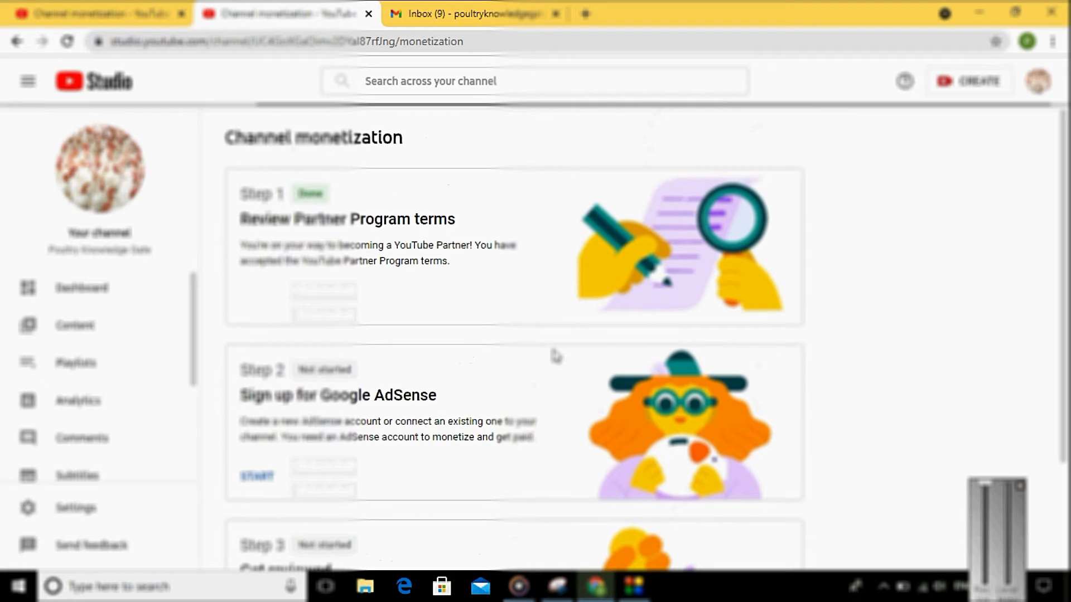
scroll(556, 357, "down", 3)
scroll(556, 356, "up", 3)
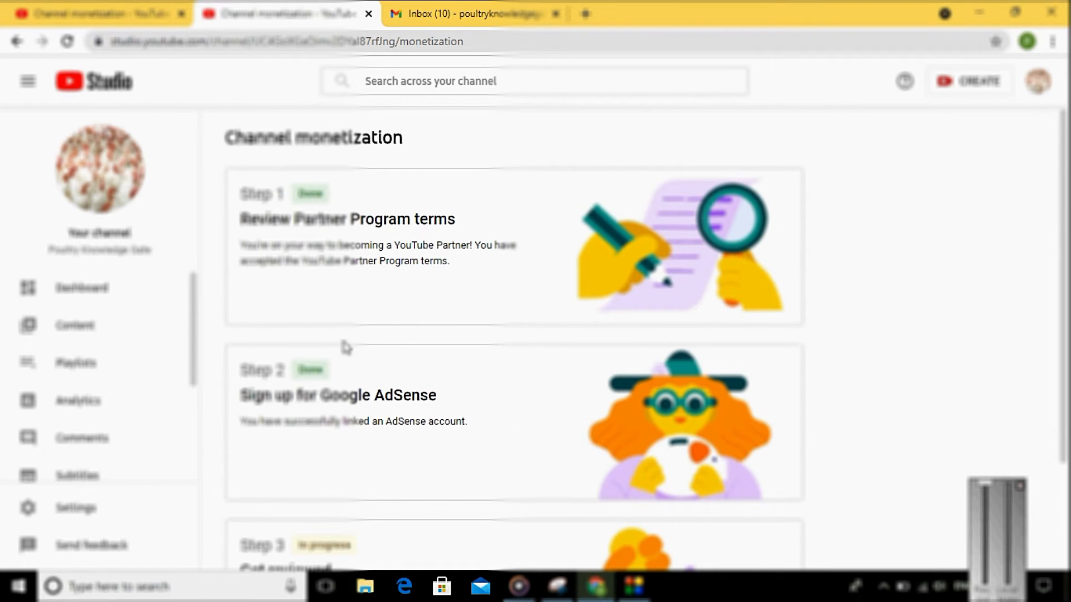
scroll(351, 353, "down", 2)
left_click(300, 416)
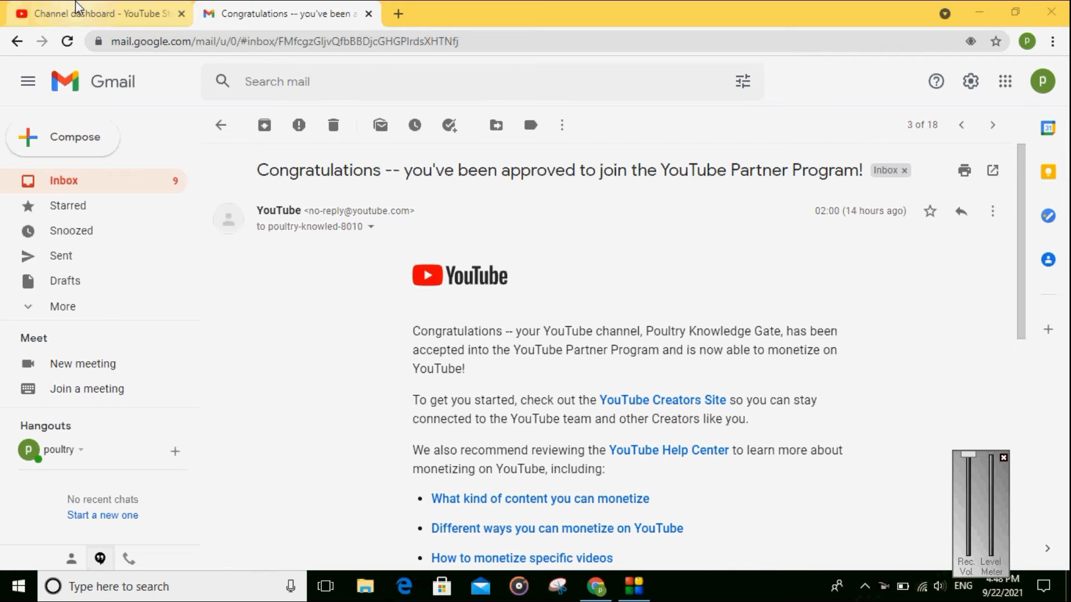
Review the Partner Program acceptance notice on the channel dashboard and the matching approval email in Gmail.
left_click(79, 8)
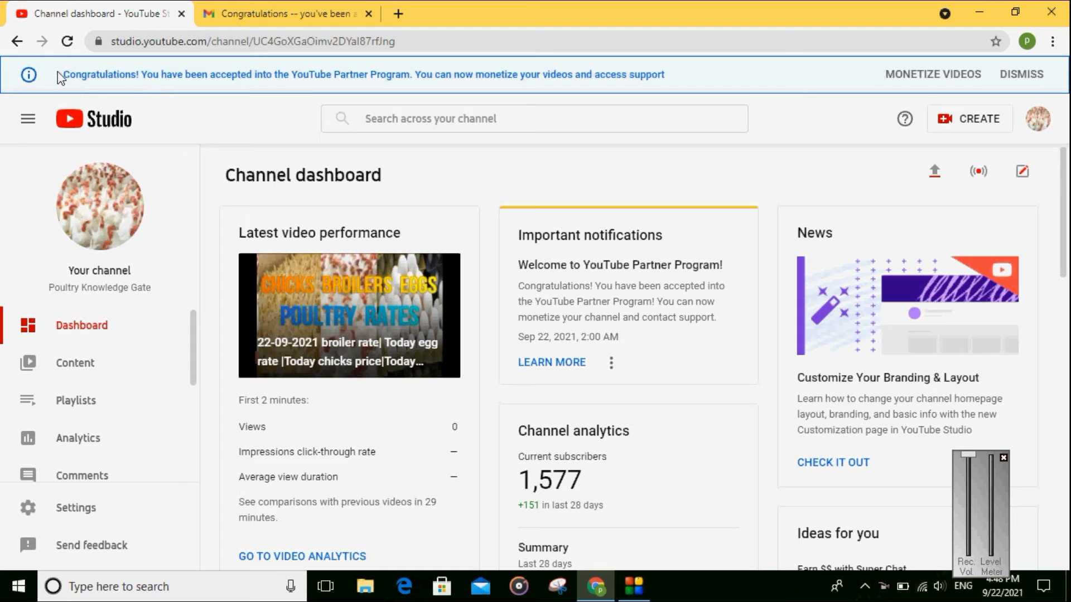
left_click_drag(202, 75, 658, 74)
left_click(659, 74)
left_click(290, 8)
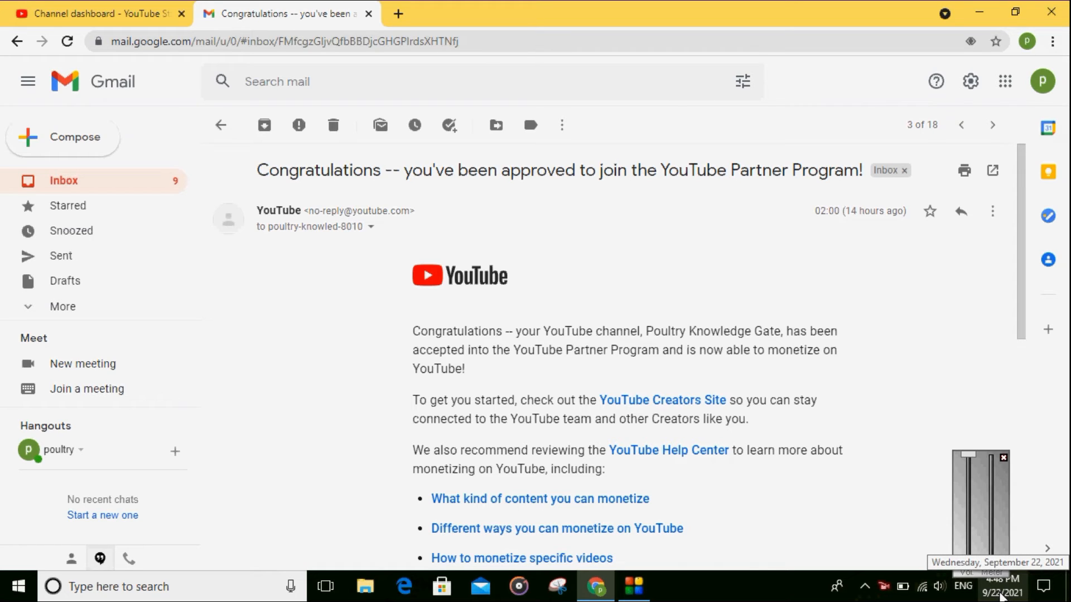
Return to YouTube Studio, view the channel's monetization page and examine when the AdSense account was associated.
left_click(106, 8)
scroll(78, 449, "down", 4)
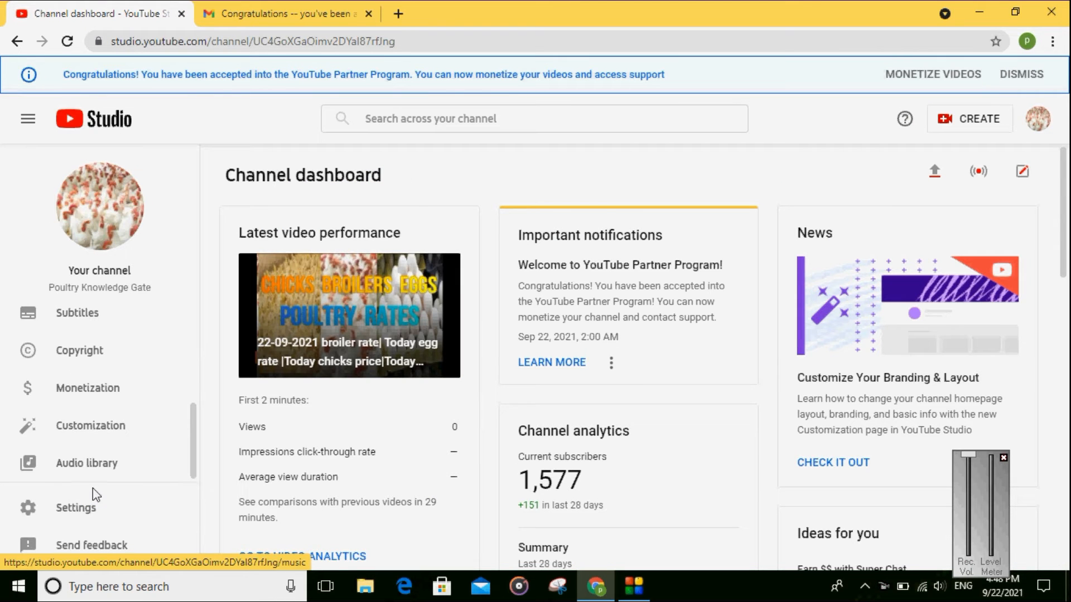
left_click(76, 393)
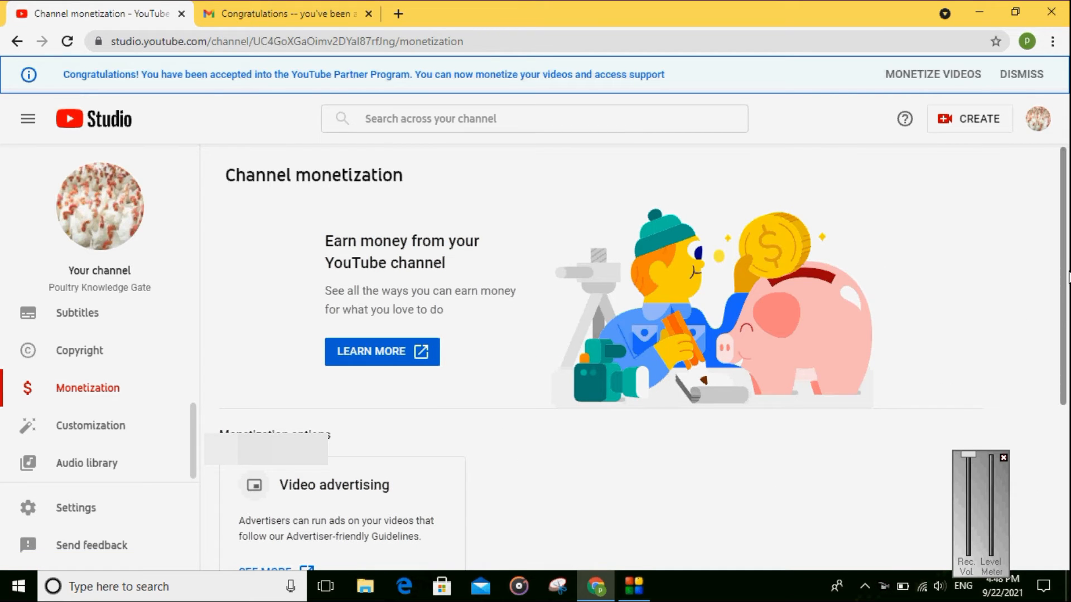
scroll(1056, 400, "down", 5)
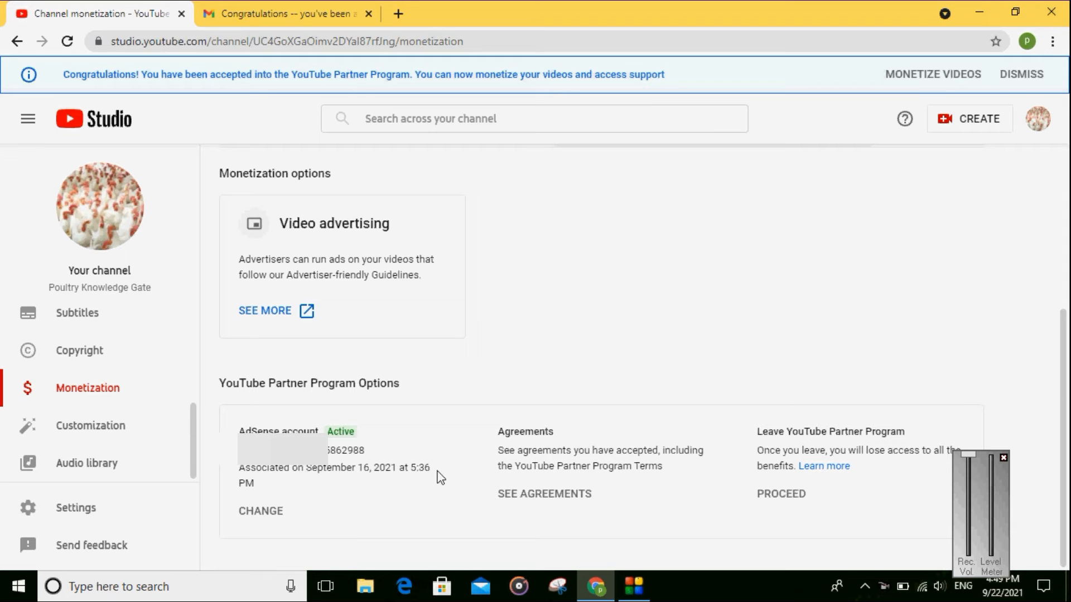
left_click_drag(437, 472, 334, 473)
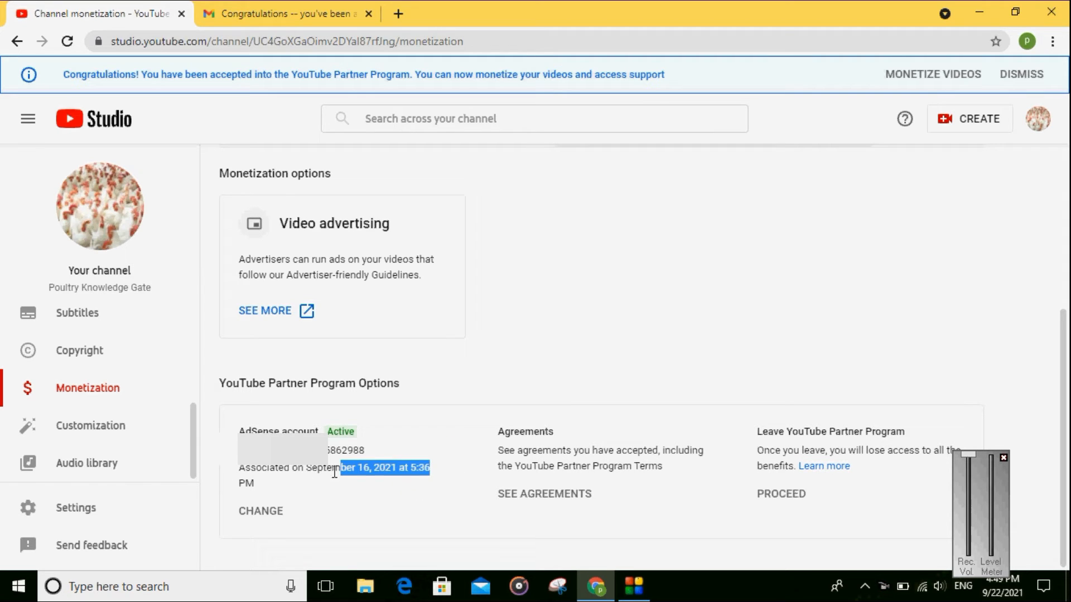
double_click(231, 472)
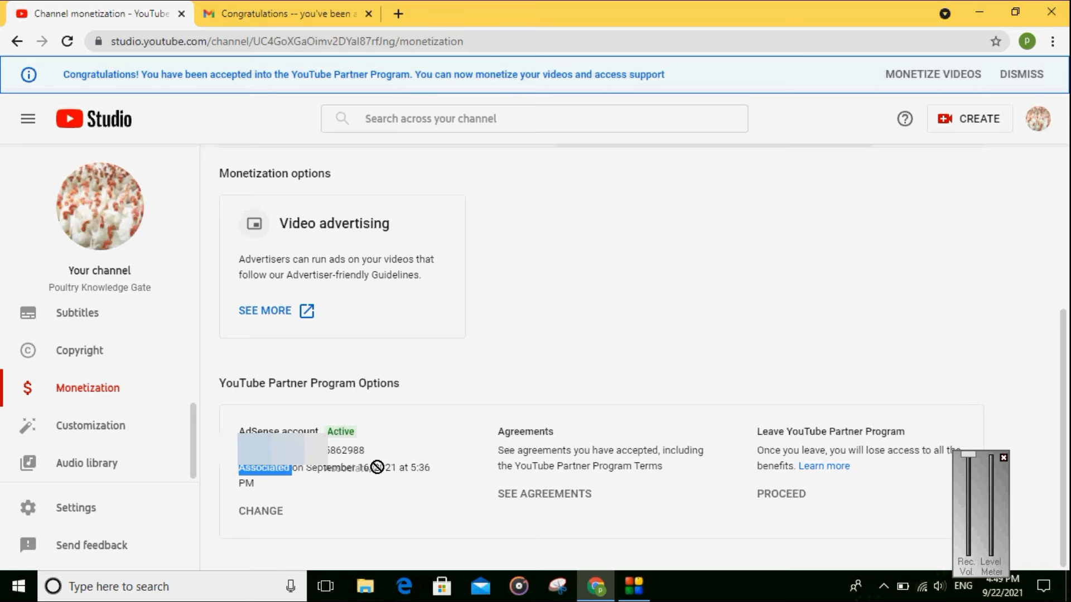
left_click(413, 472)
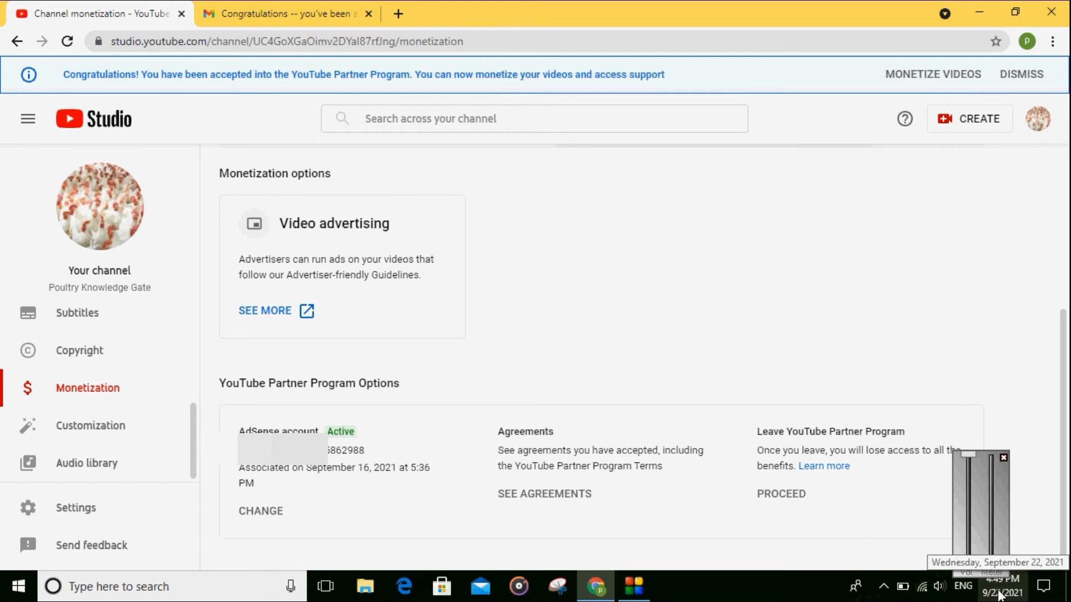
From the channel content list, set the monetization preferences to "Monetize all videos now", keep all ad types enabled and apply them.
scroll(59, 426, "up", 4)
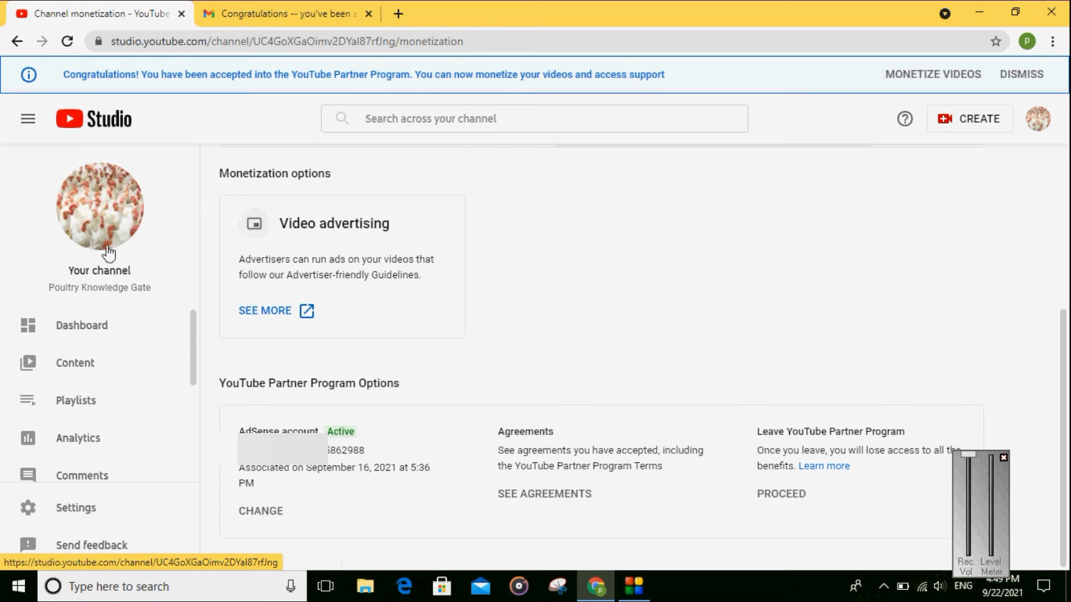
left_click(71, 363)
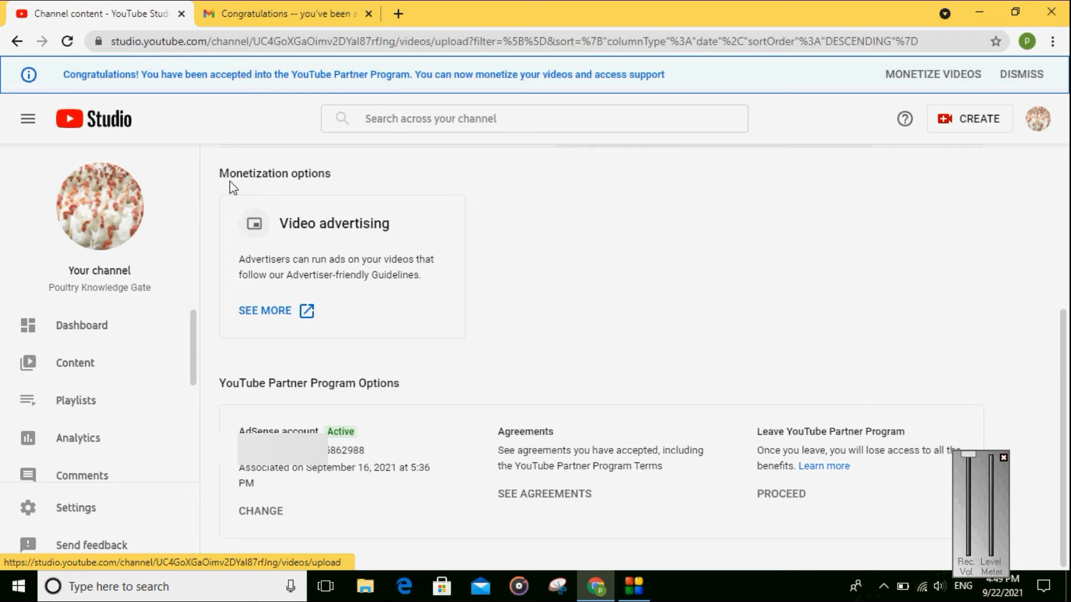
left_click(921, 78)
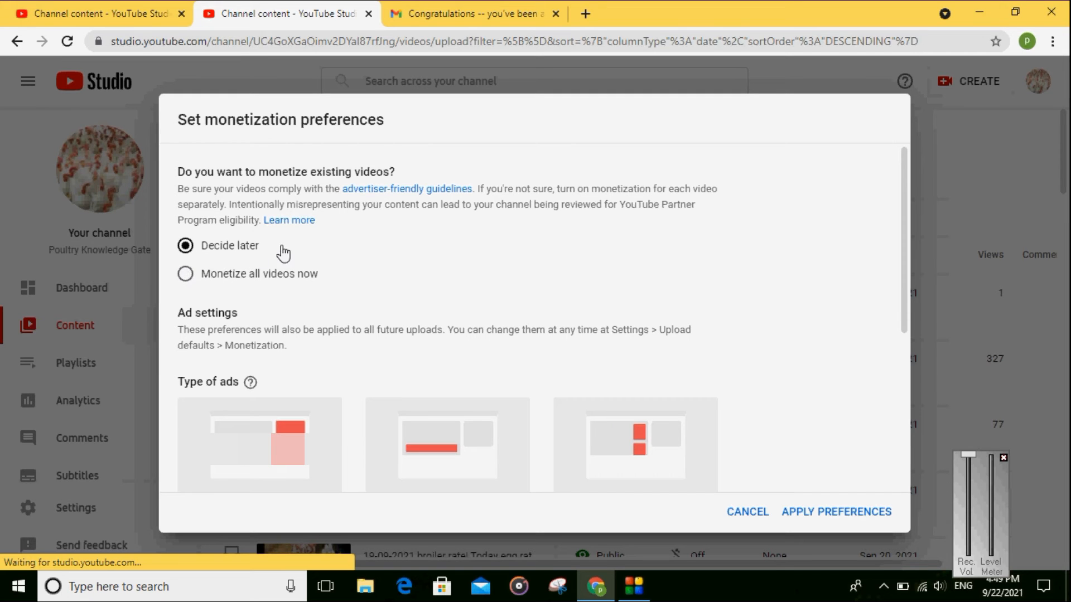
left_click(184, 273)
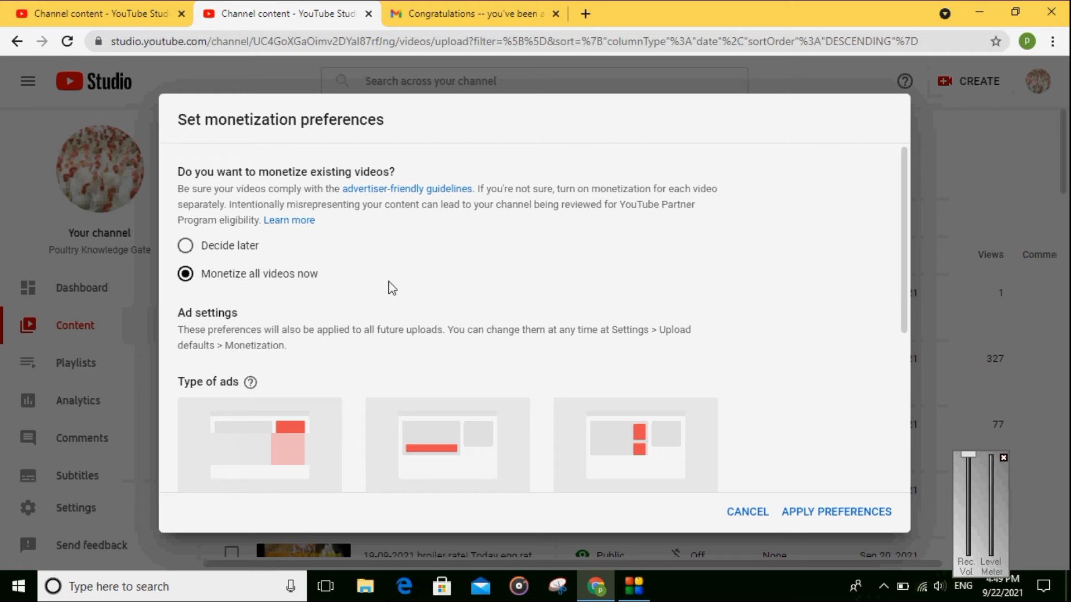
scroll(354, 272, "down", 3)
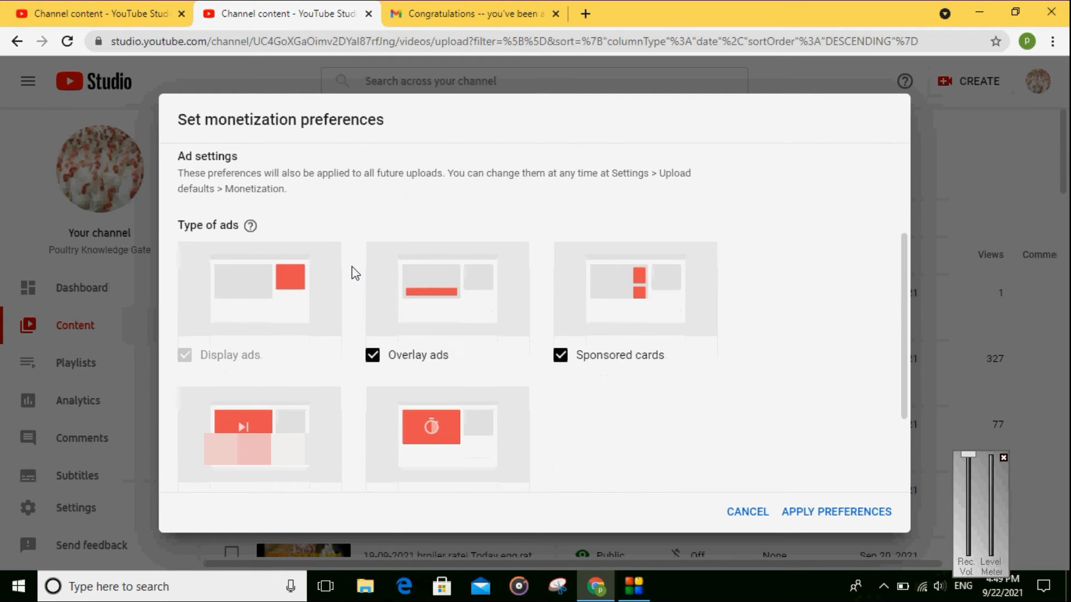
scroll(355, 272, "down", 2)
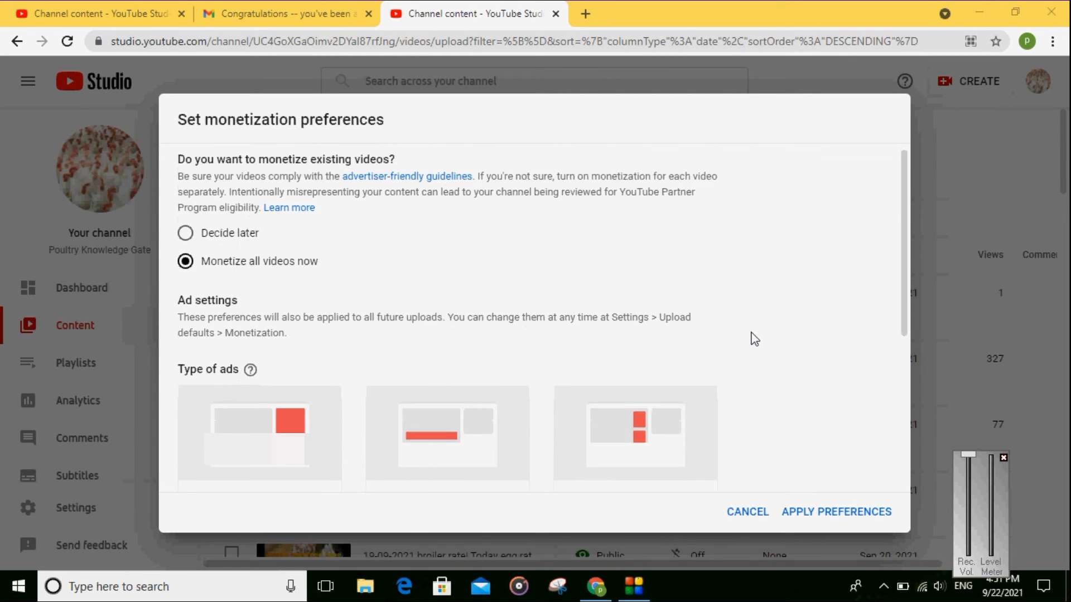
scroll(747, 345, "down", 5)
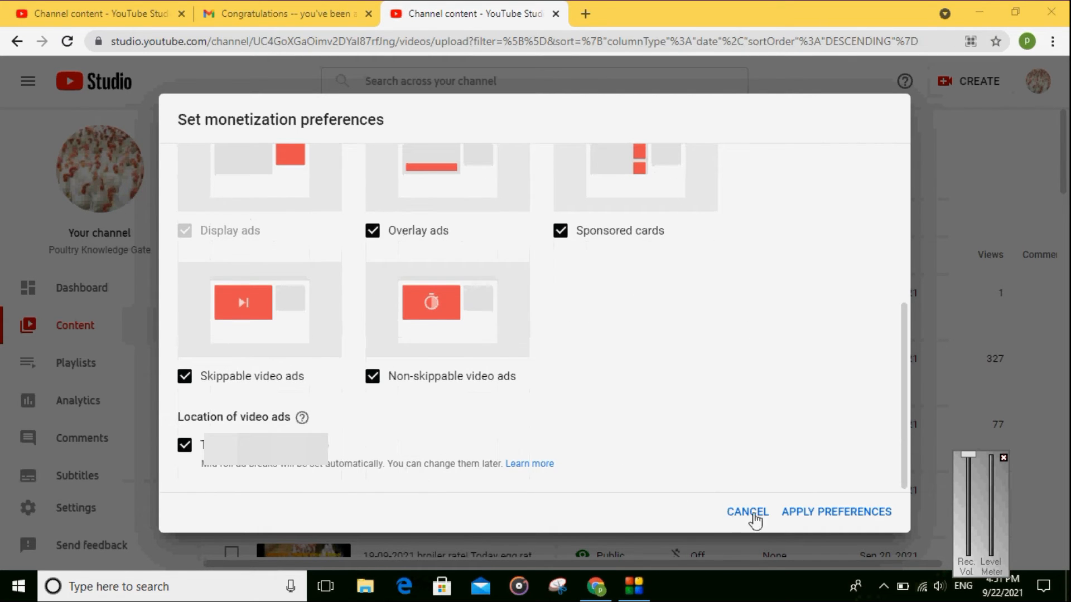
left_click(820, 519)
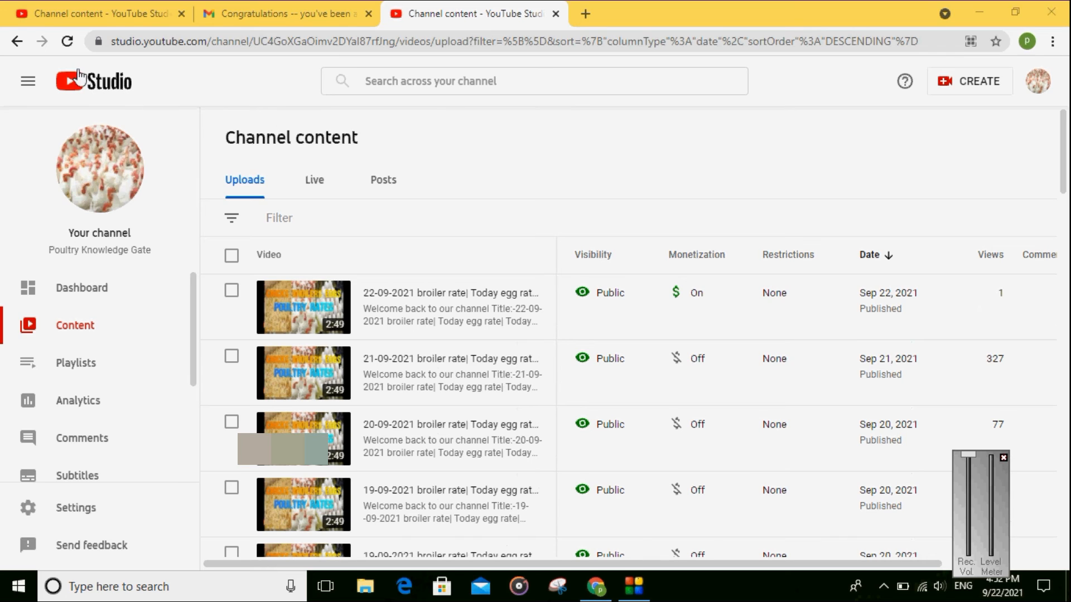
Reload the channel content list and check the monetization status of the uploaded videos.
left_click(67, 41)
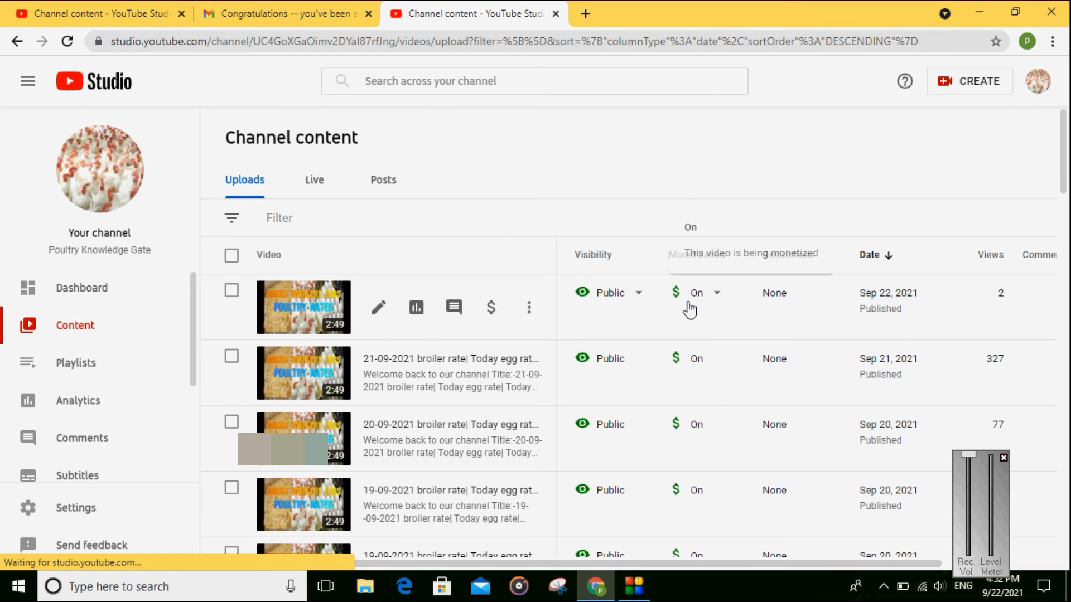
scroll(688, 303, "down", 5)
scroll(687, 303, "down", 12)
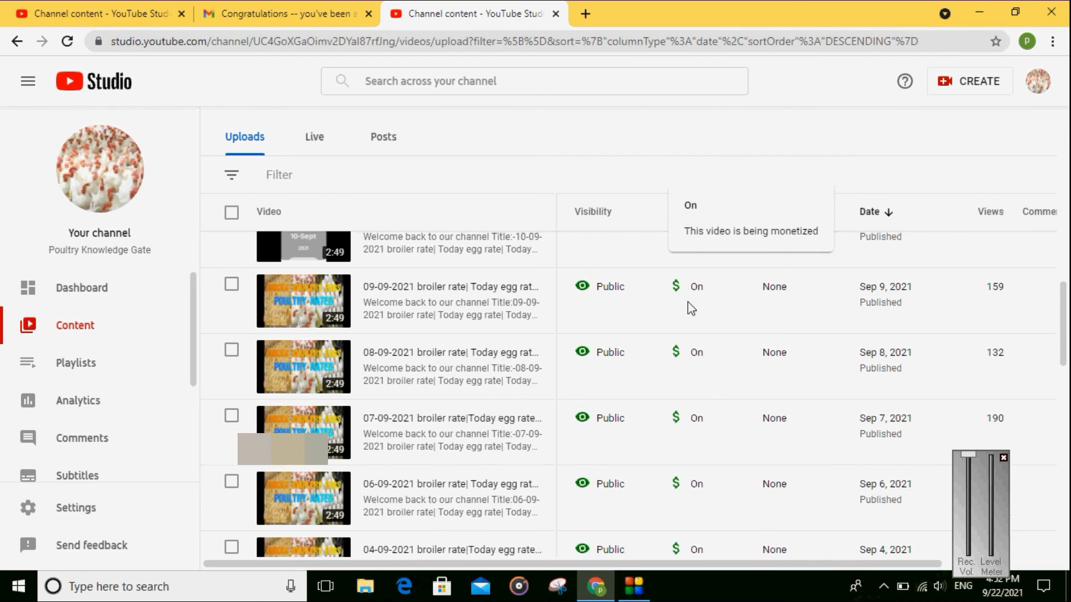
scroll(688, 302, "down", 8)
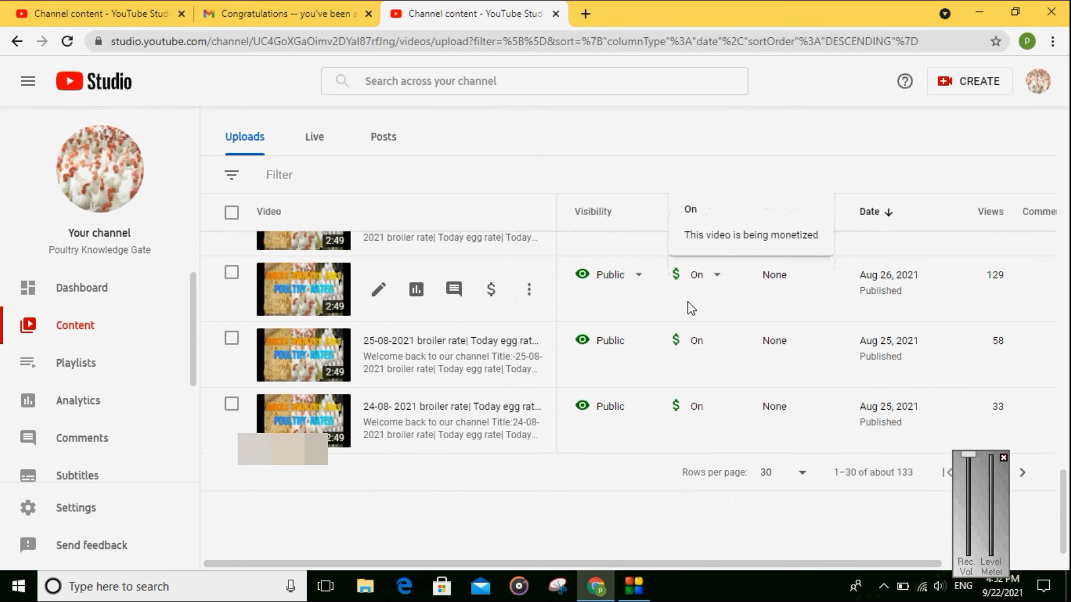
scroll(688, 302, "up", 5)
scroll(687, 303, "up", 15)
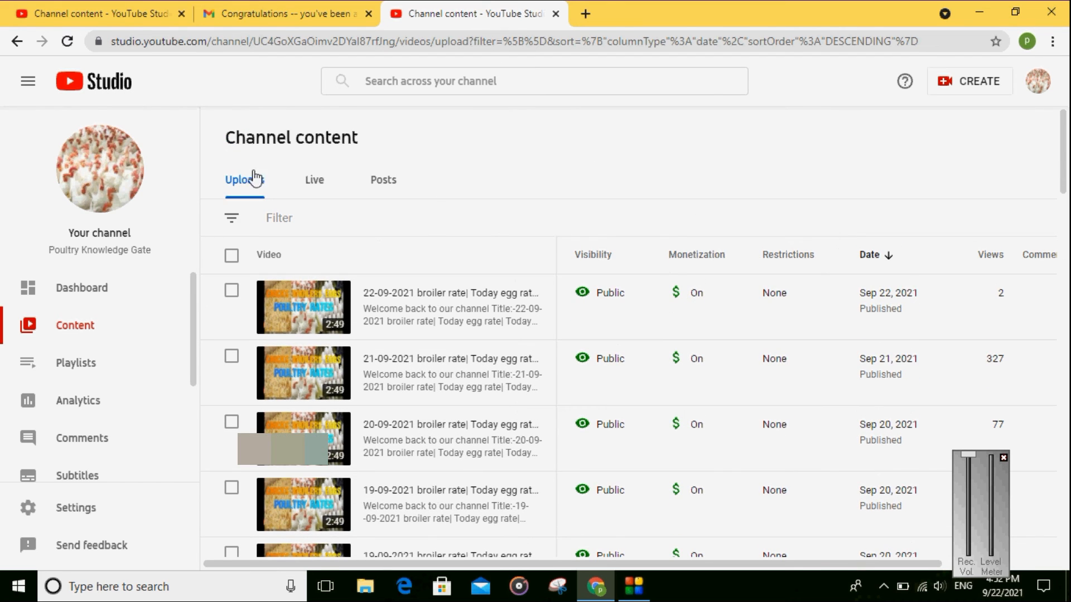
Close the YouTube Studio and Gmail tabs, leaving only one new empty browser tab.
left_click(84, 7)
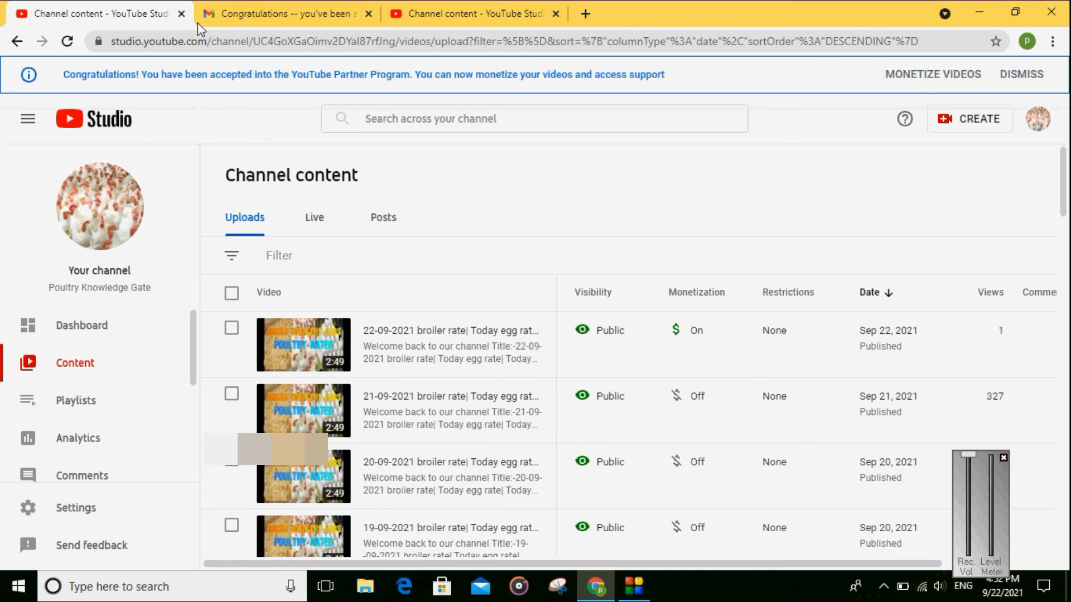
left_click(181, 14)
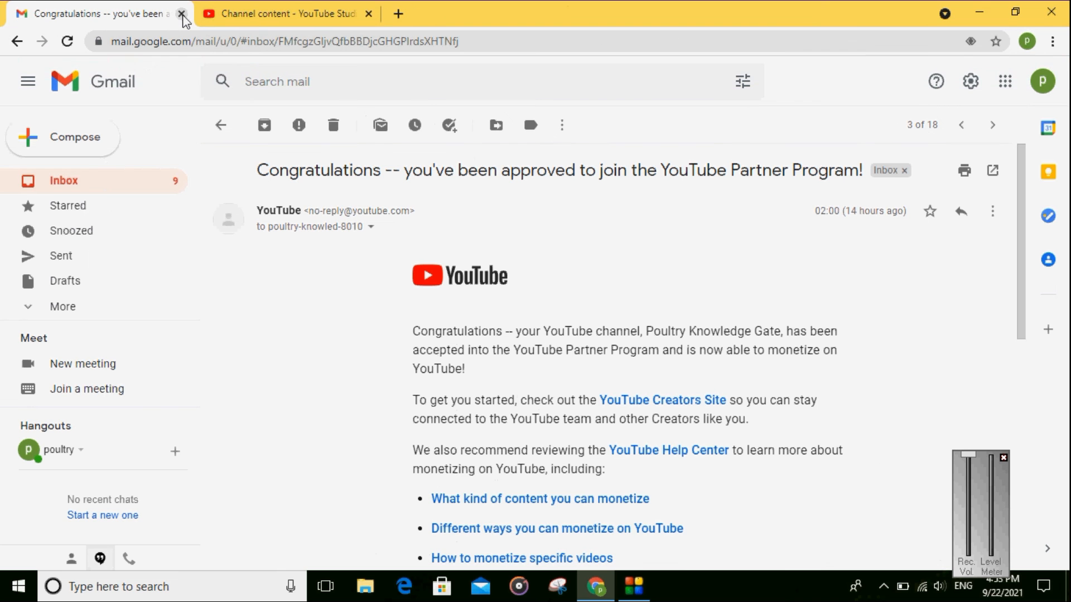
left_click(182, 14)
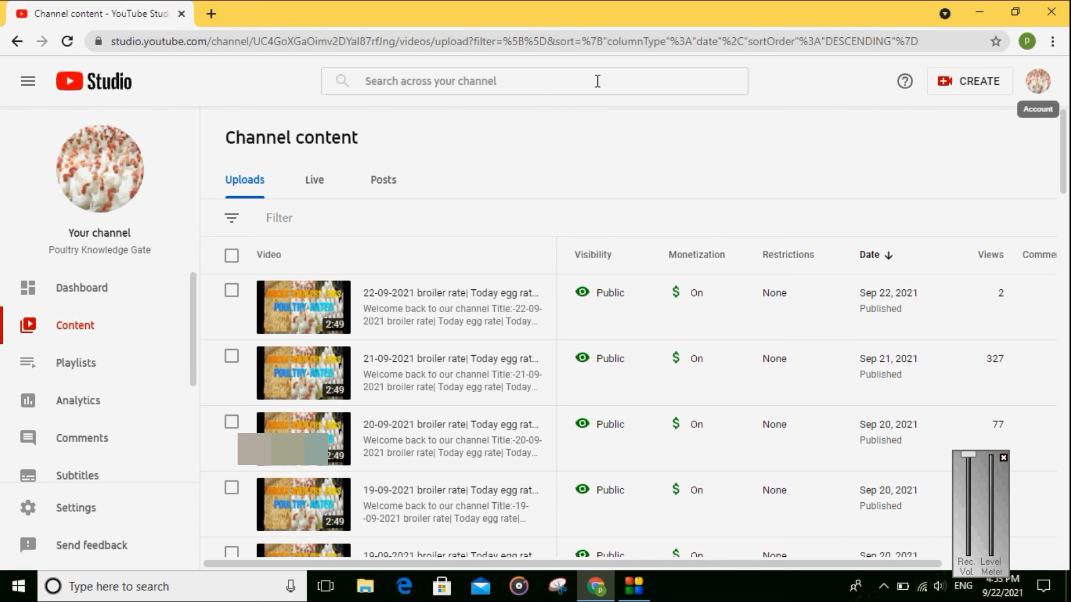
left_click(210, 17)
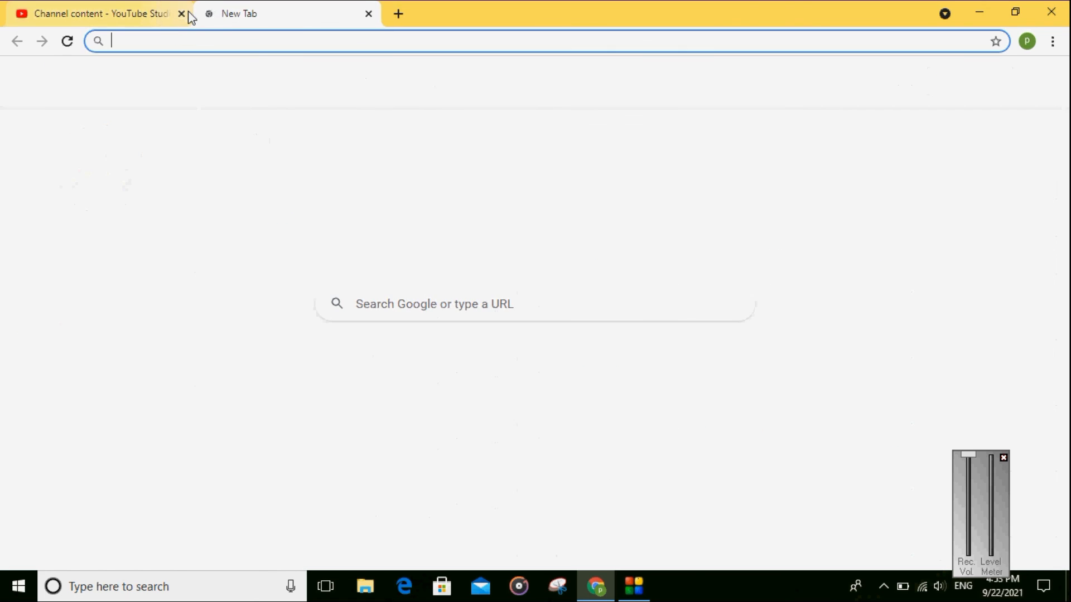
left_click(179, 14)
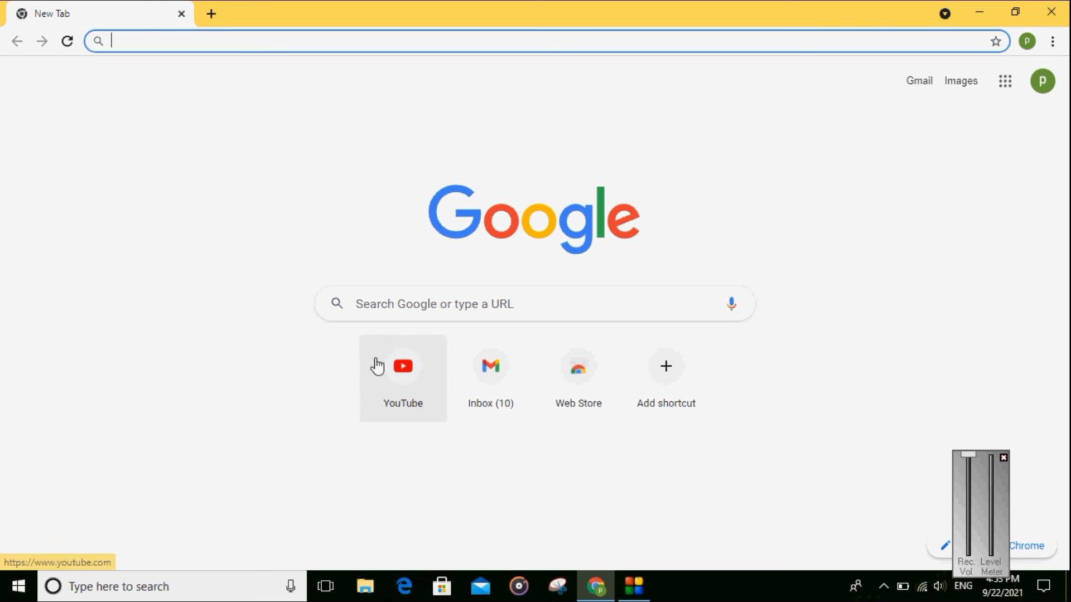
Open YouTube, enter YouTube Studio from the account and show the channel's content list.
left_click(433, 384)
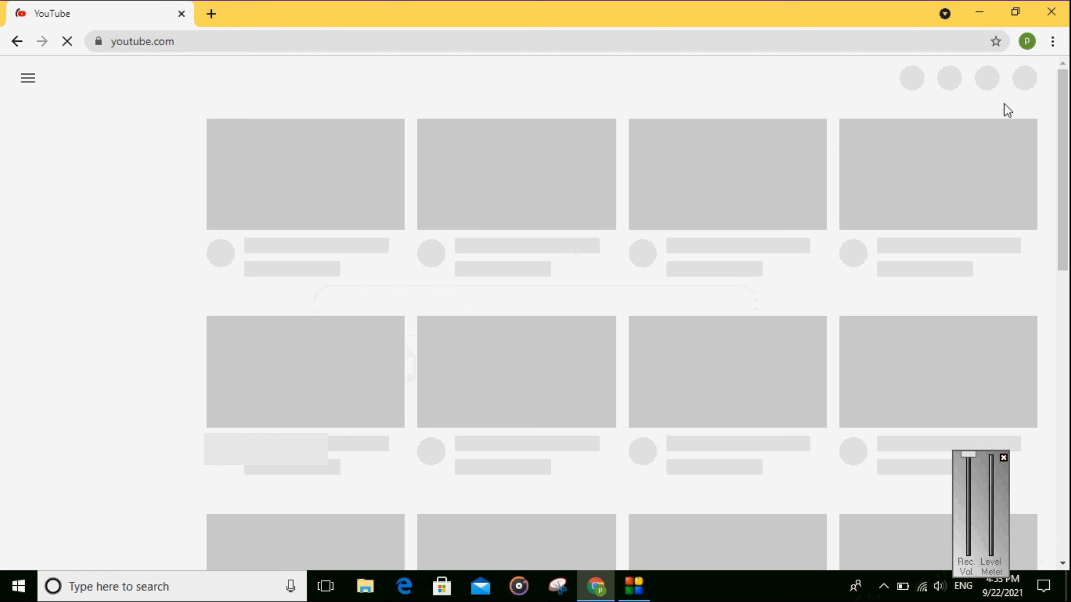
left_click(1028, 79)
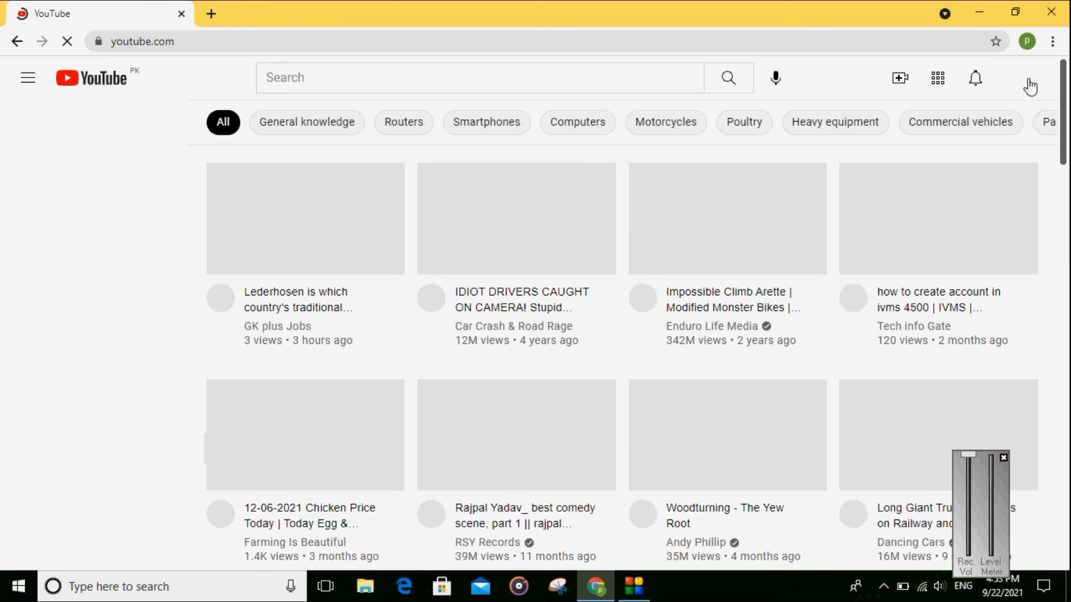
left_click(1028, 79)
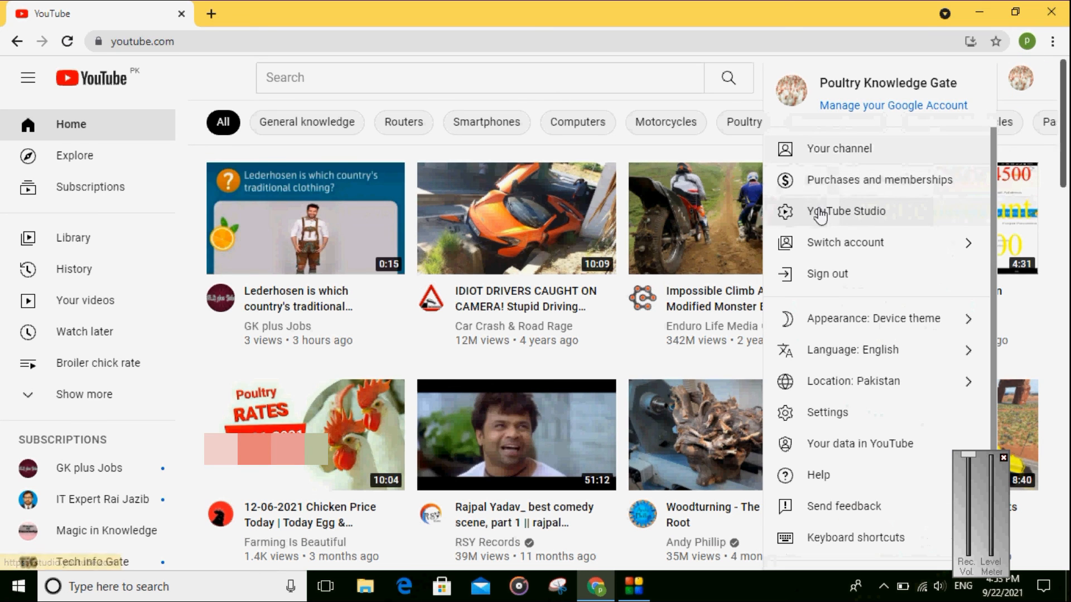
left_click(823, 212)
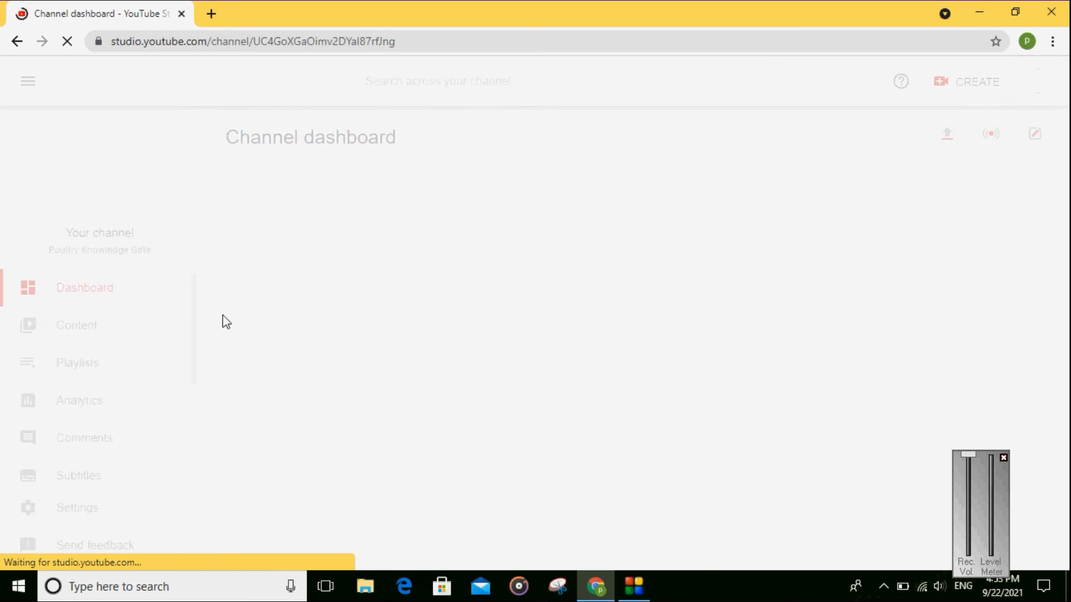
left_click(76, 336)
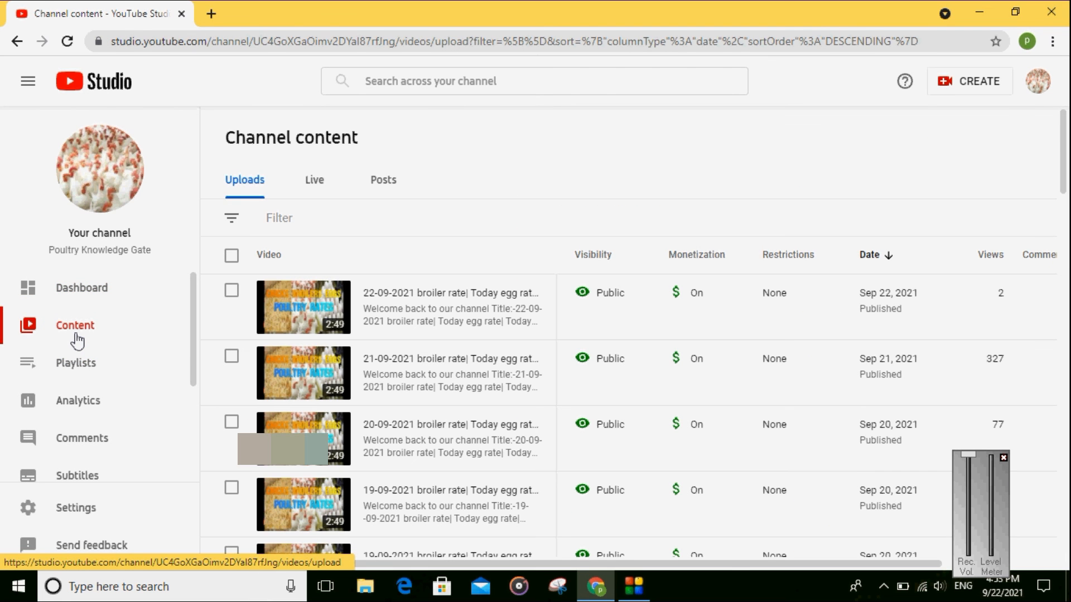
View the channel analytics, checking the Revenue report and the Overview report.
left_click(70, 403)
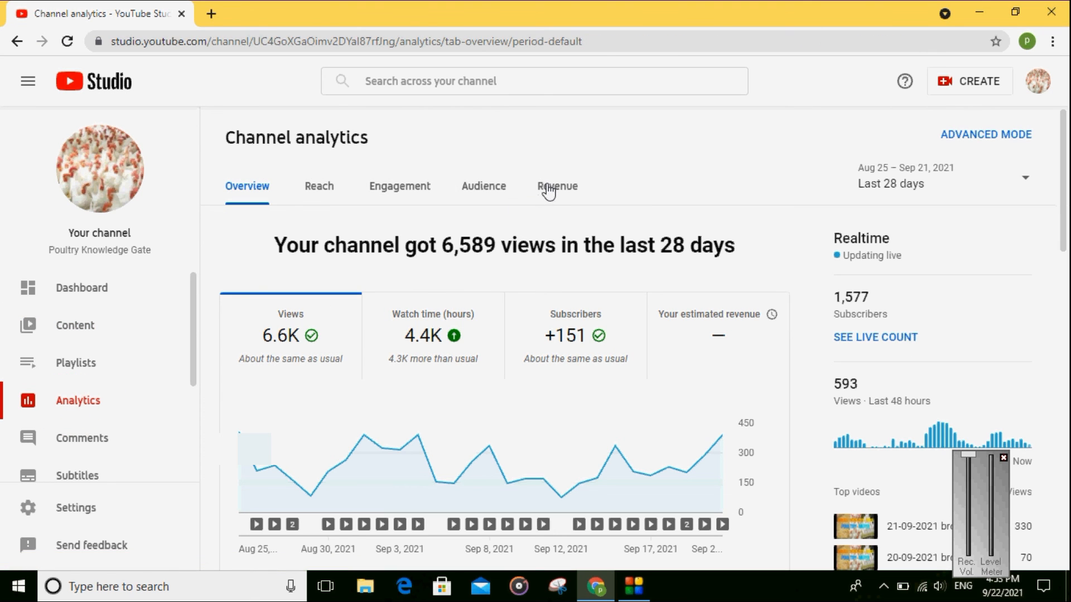
left_click(550, 192)
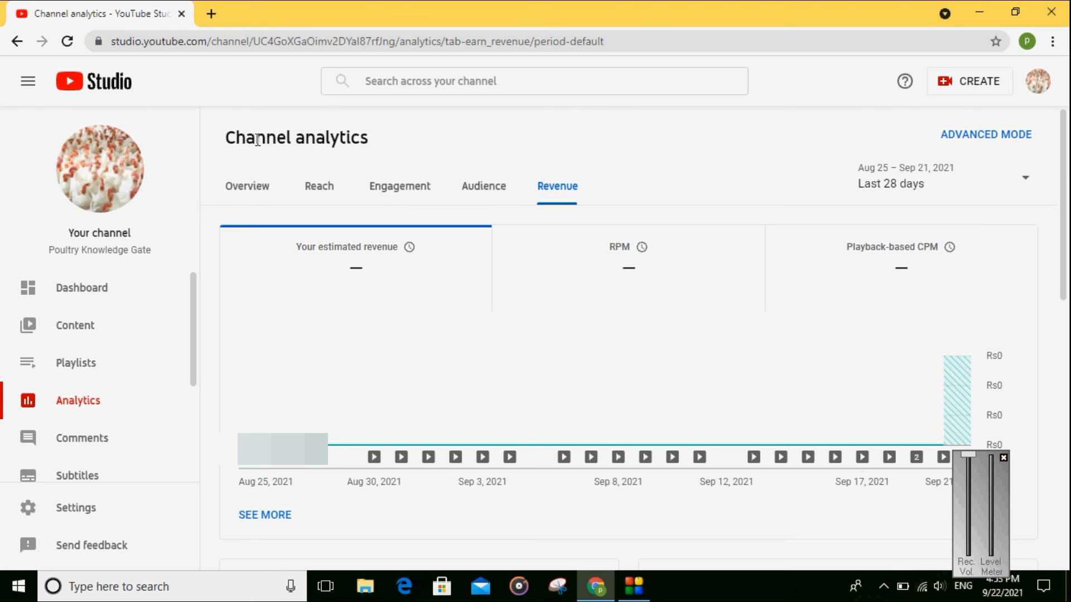
left_click(246, 196)
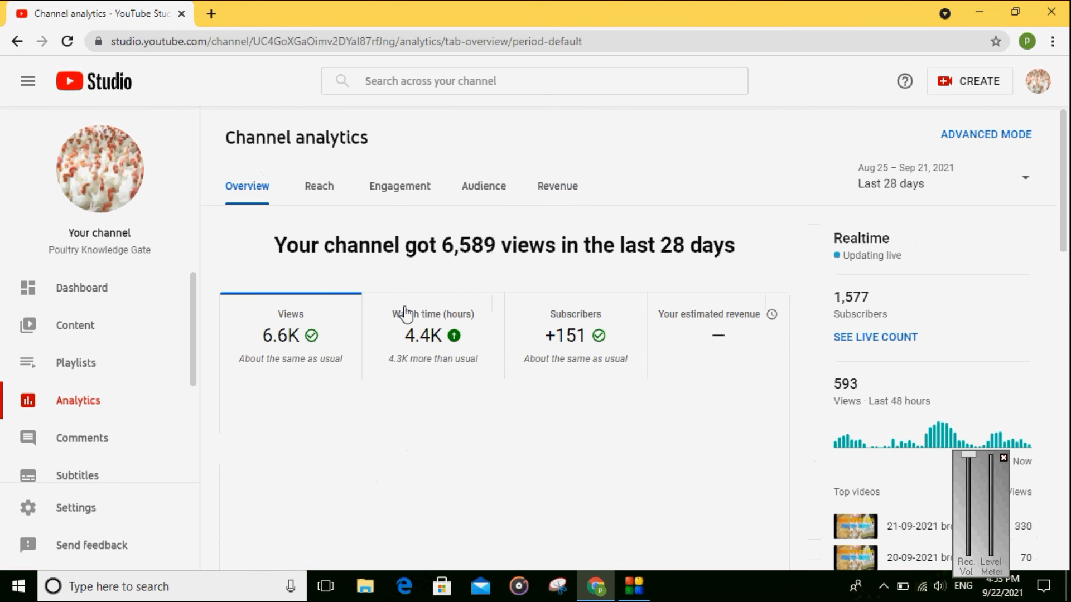